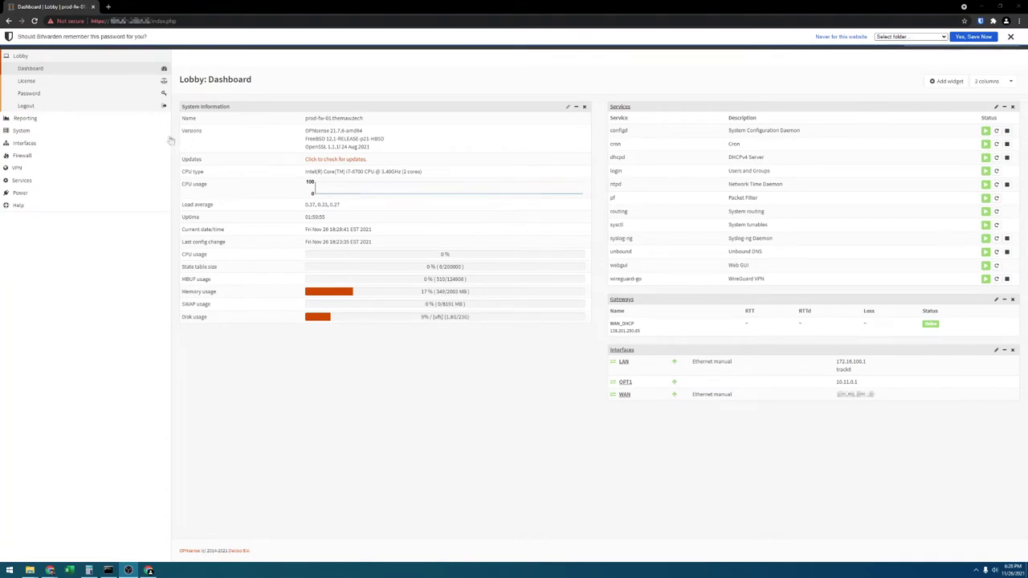
Install the os-acme-client plugin from the firmware plugins list.
left_click(58, 130)
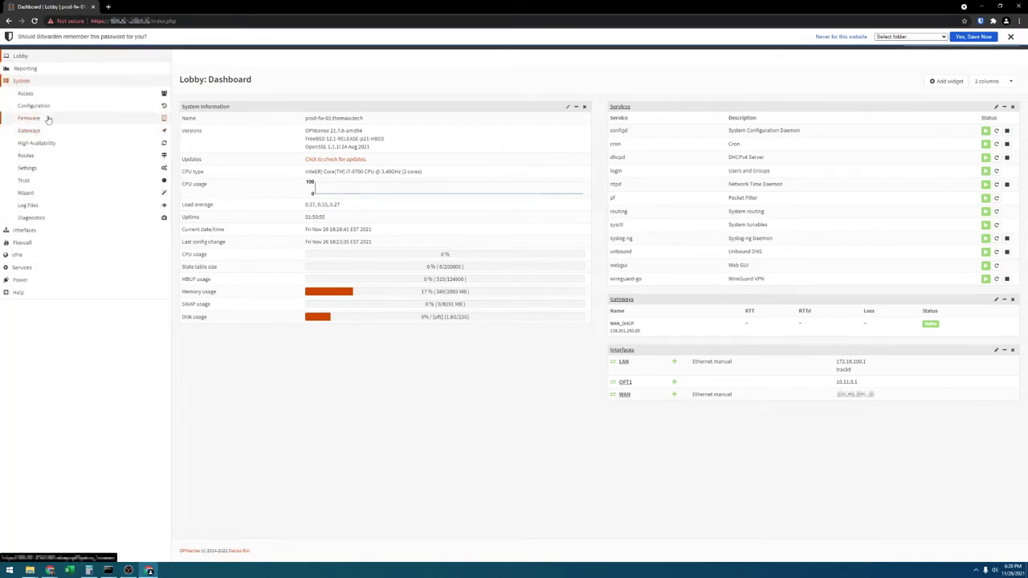
left_click(48, 119)
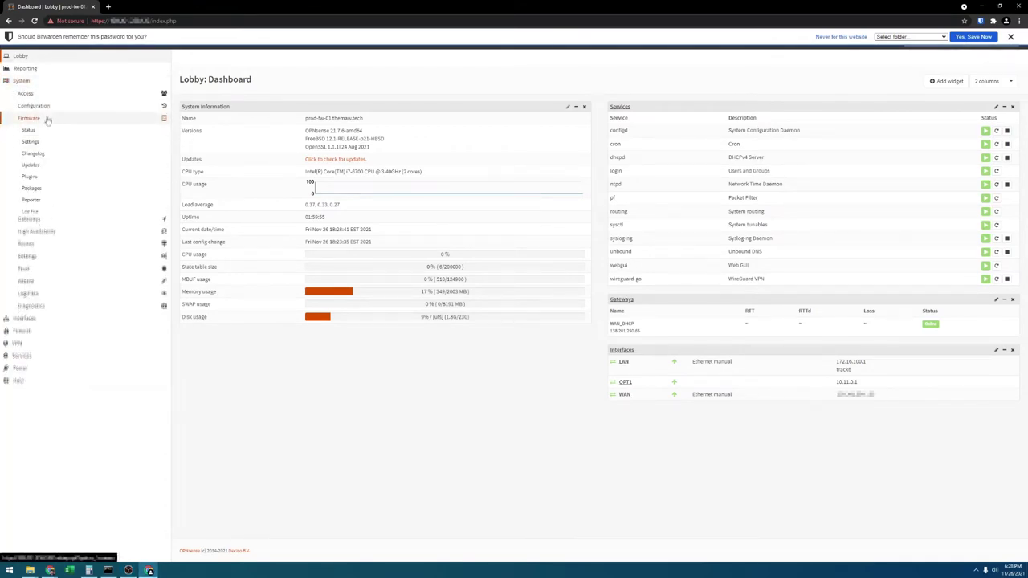
left_click(43, 177)
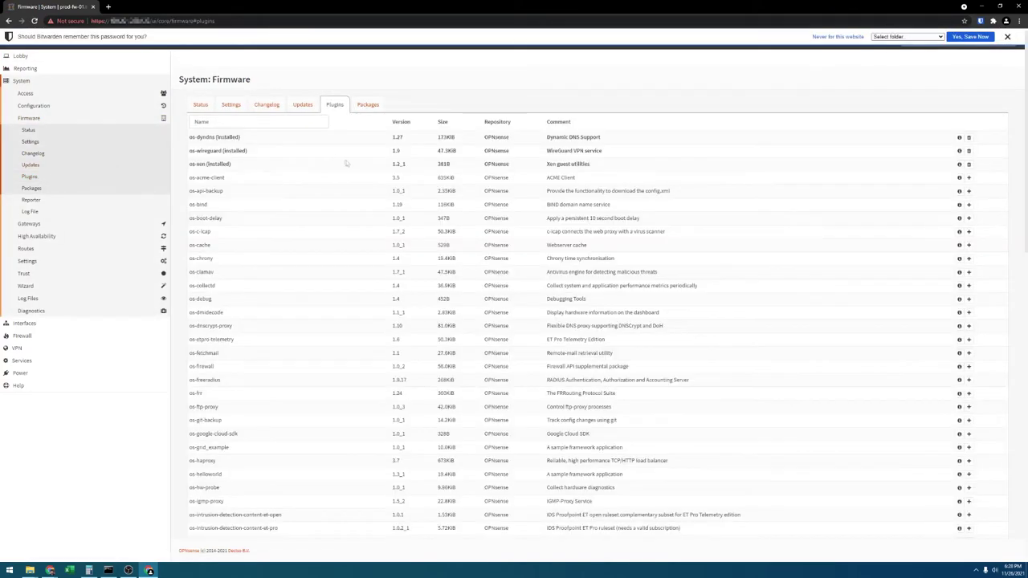
left_click(248, 122)
left_click(968, 164)
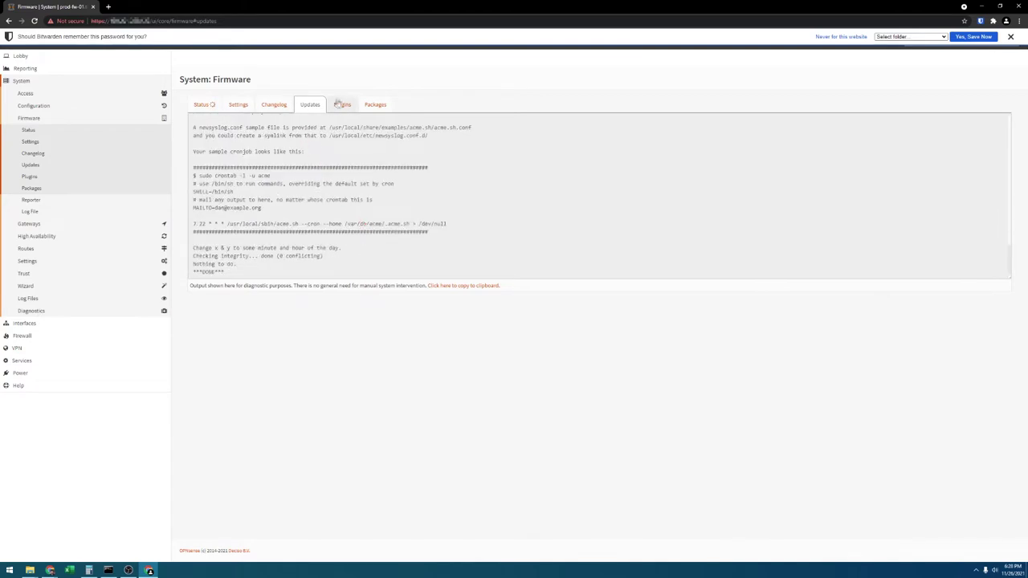
Install the os-haproxy plugin, then return to the dashboard to reload the menus.
left_click(341, 104)
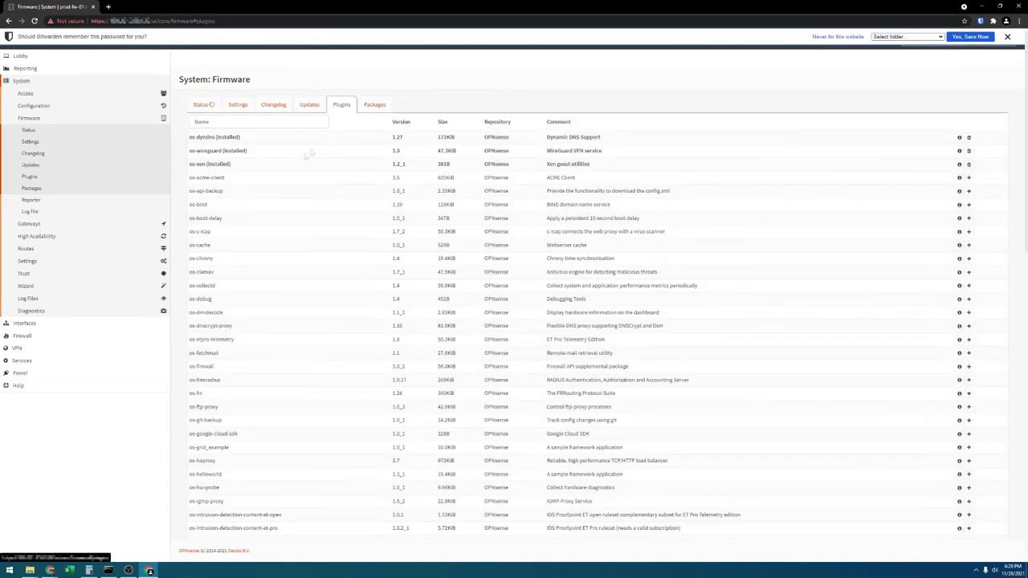
left_click(240, 120)
type("ha")
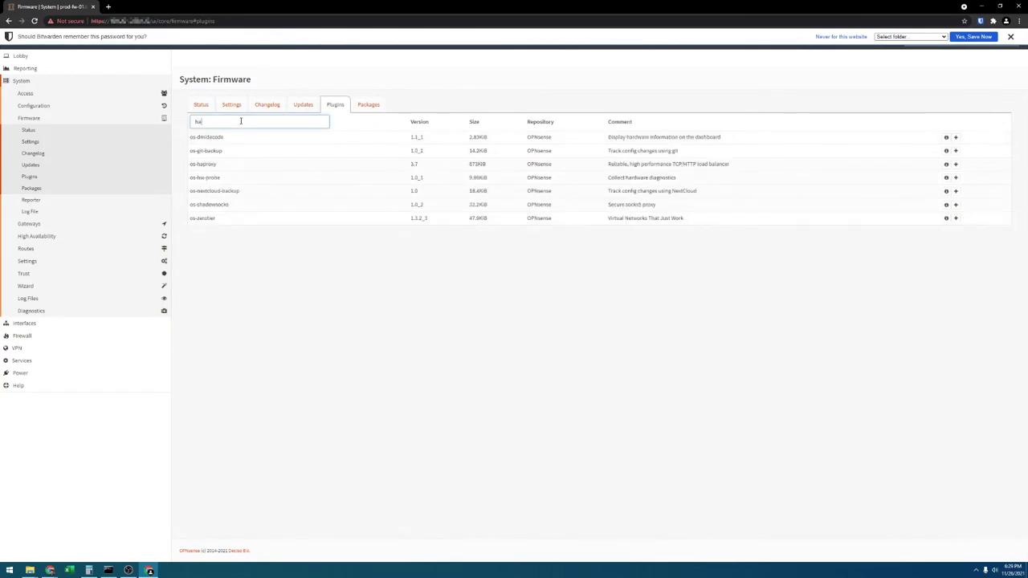
type("pro")
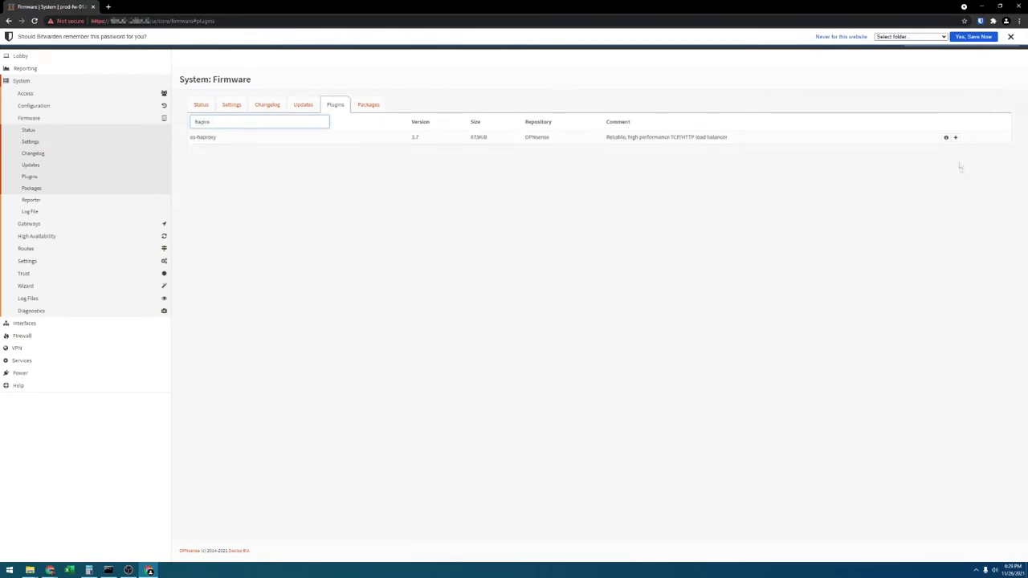
left_click(955, 137)
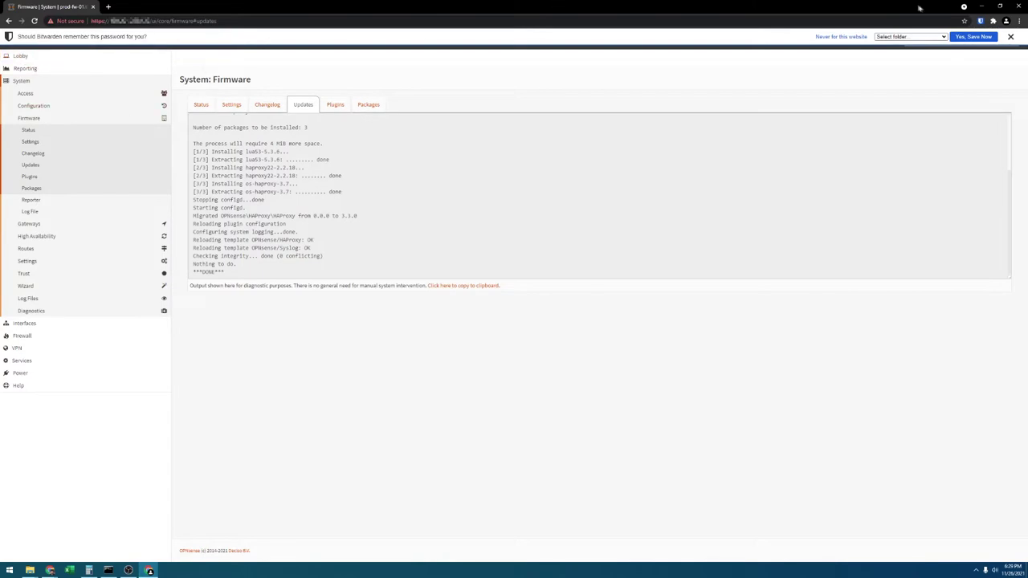
left_click(1010, 37)
left_click(30, 41)
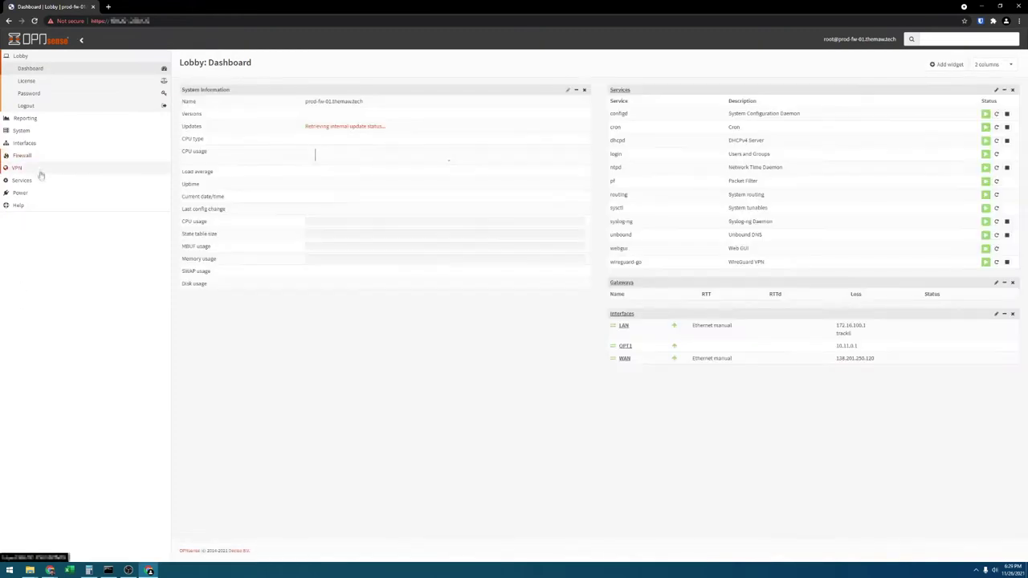
Open the ACME Client Accounts list and start a new account.
left_click(43, 179)
left_click(44, 145)
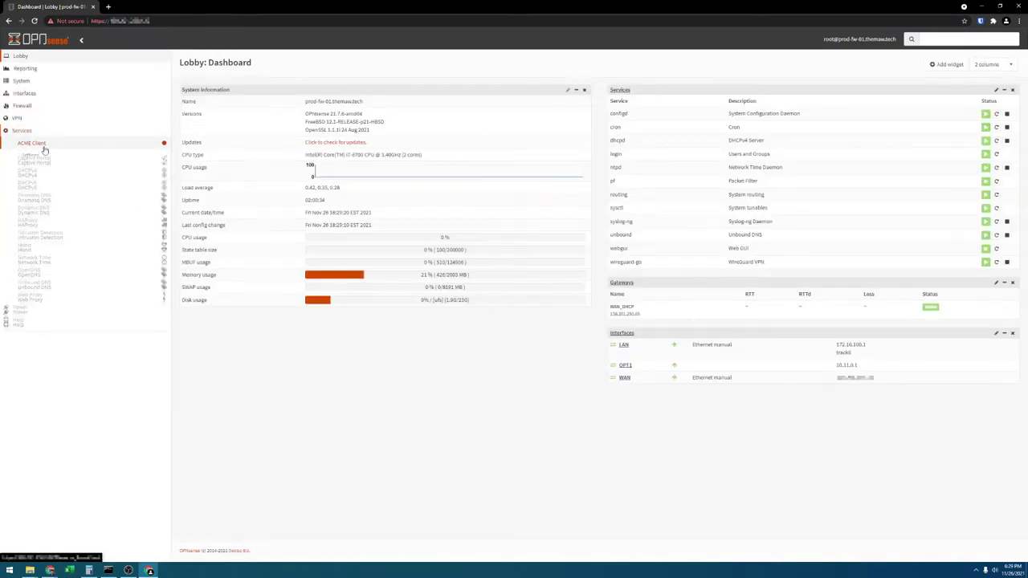
left_click(53, 168)
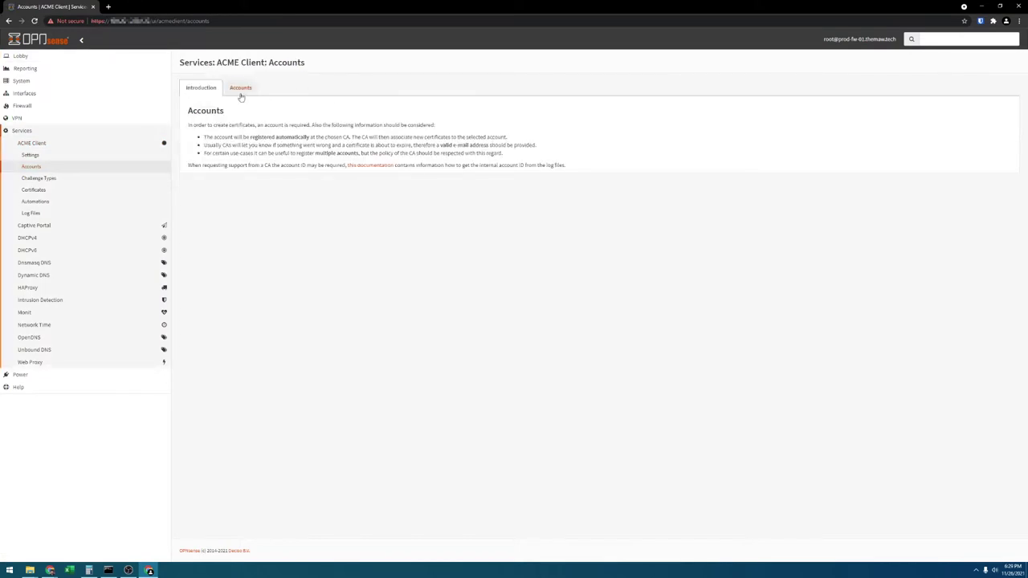
left_click(241, 92)
left_click(986, 154)
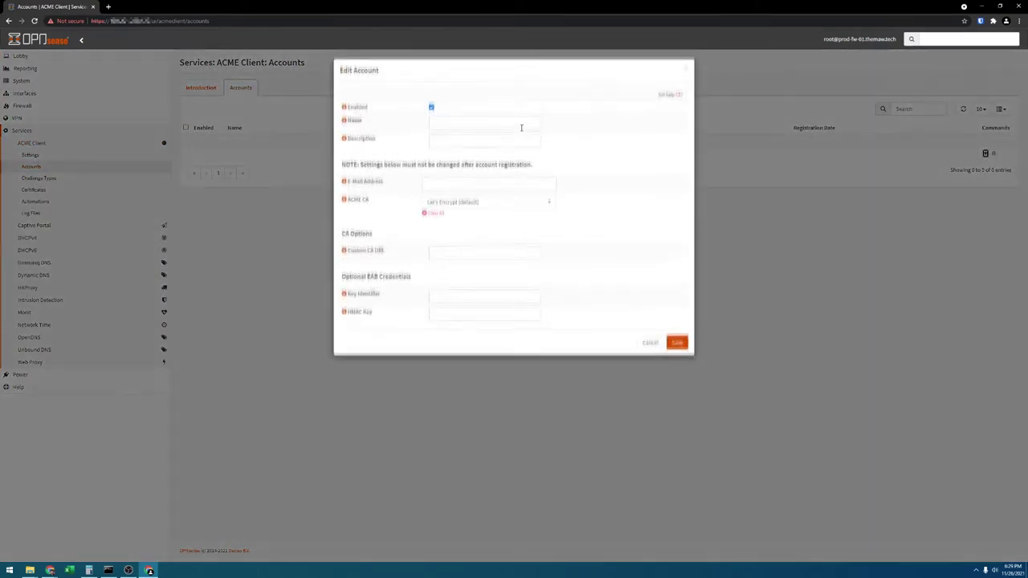
Fill in the account name and contact e-mail, keep Let's Encrypt as CA, and save.
left_click(505, 125)
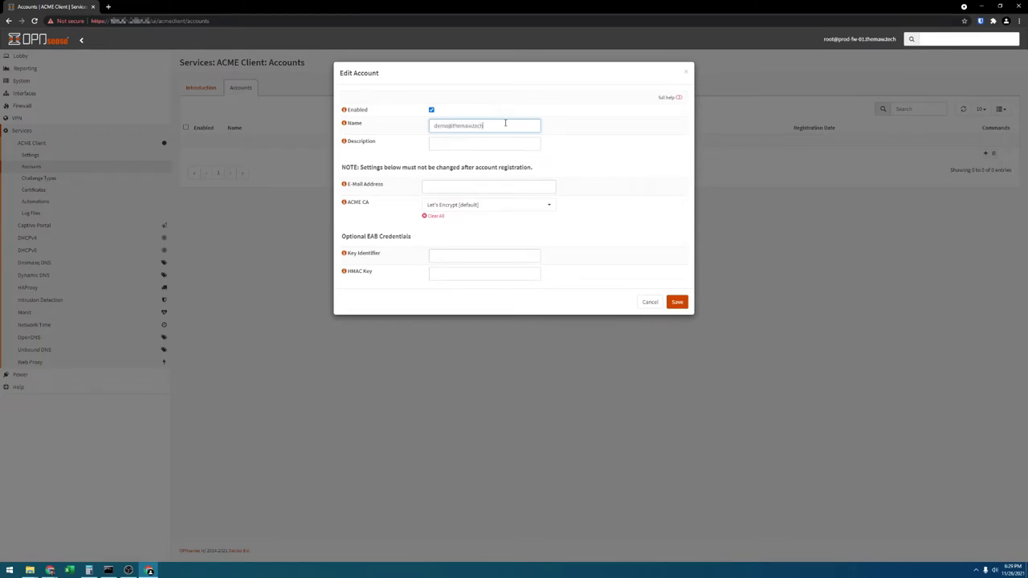
key("ctrl+a")
key("ctrl+x")
left_click(496, 187)
key("ctrl+v")
left_click(502, 206)
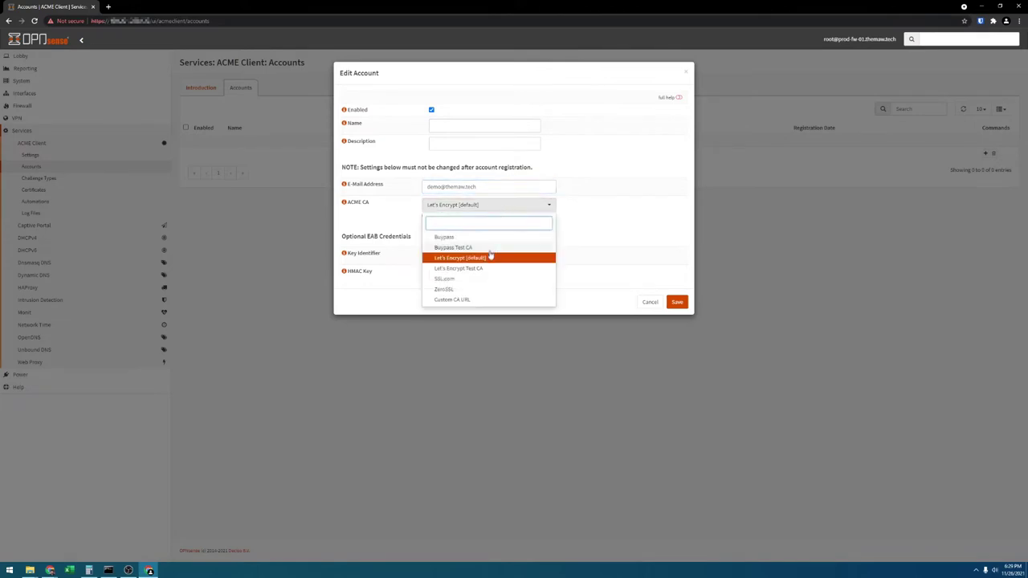
left_click(477, 259)
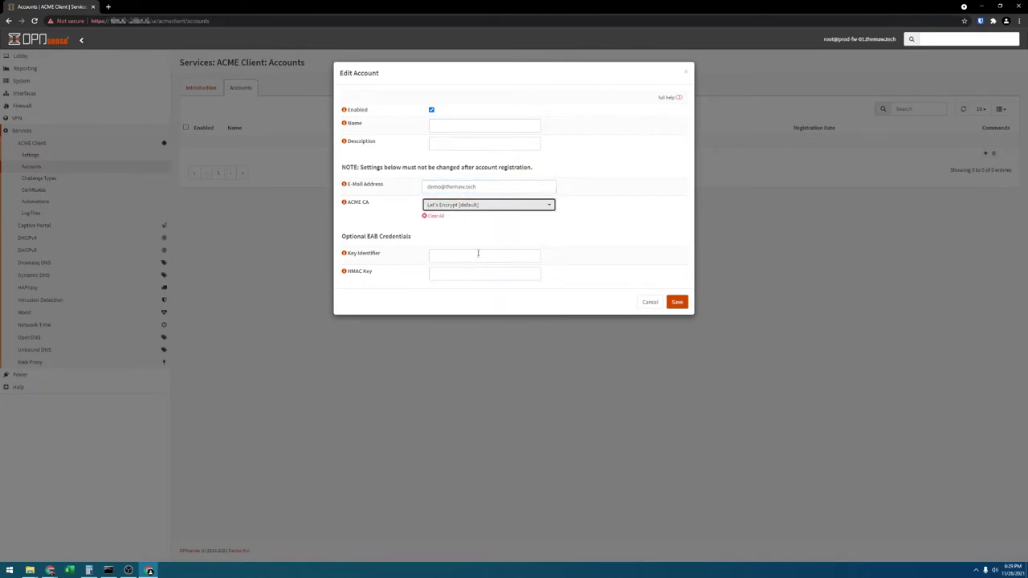
left_click(684, 305)
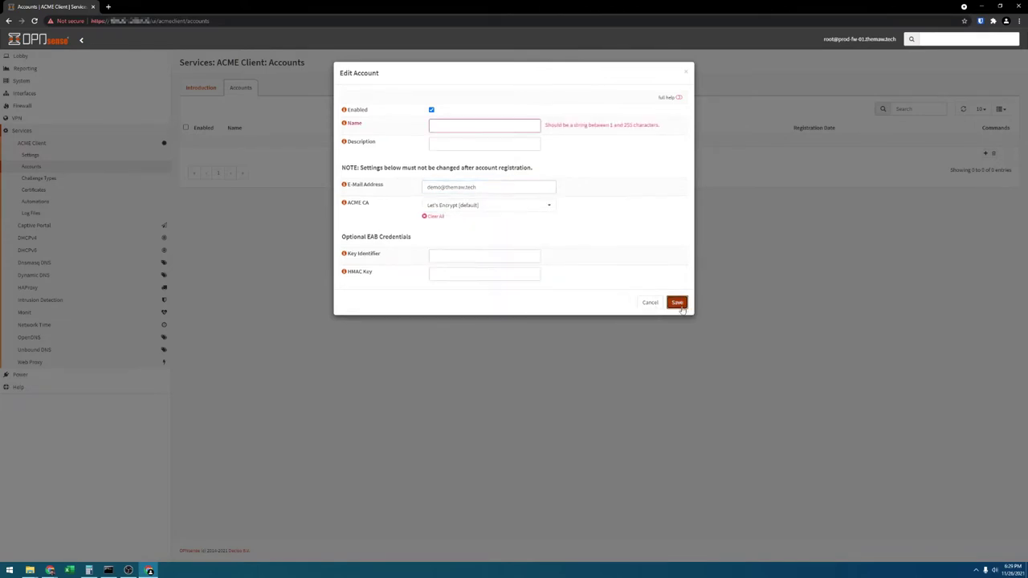
key("ctrl+v")
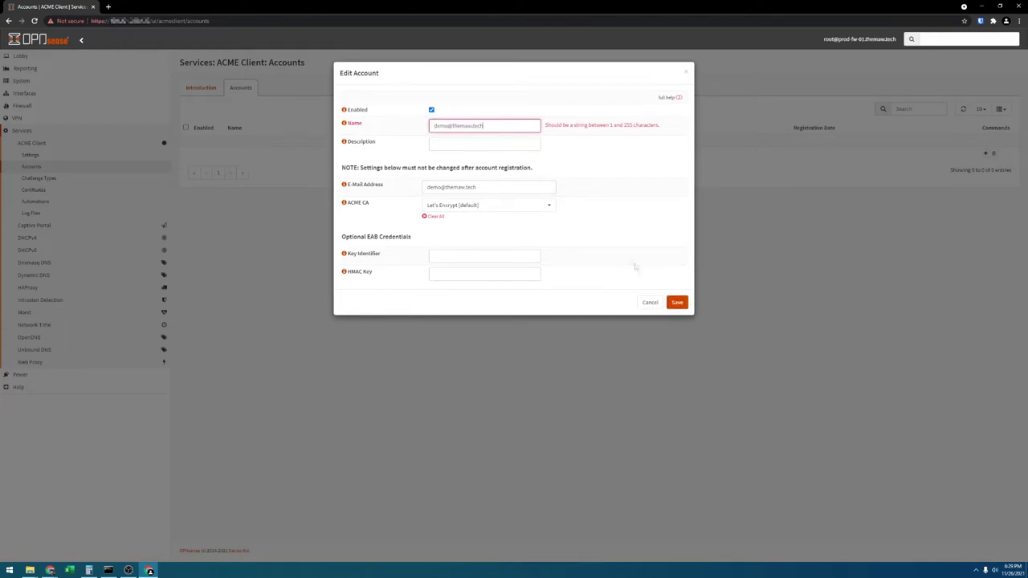
left_click(677, 302)
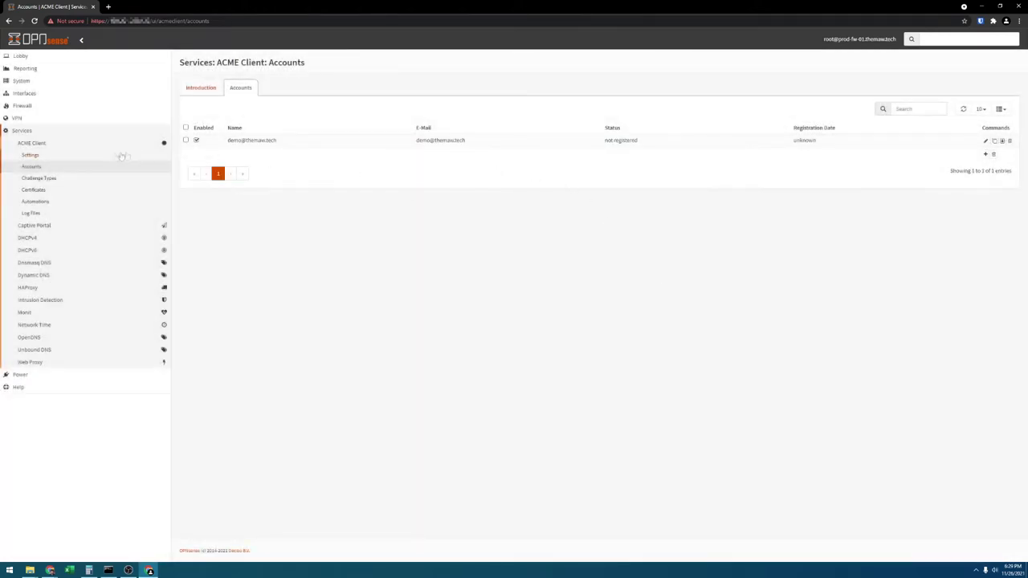
Add a challenge type named 'Cloudflare API' using the Cloudflare.com API DNS service.
left_click(68, 181)
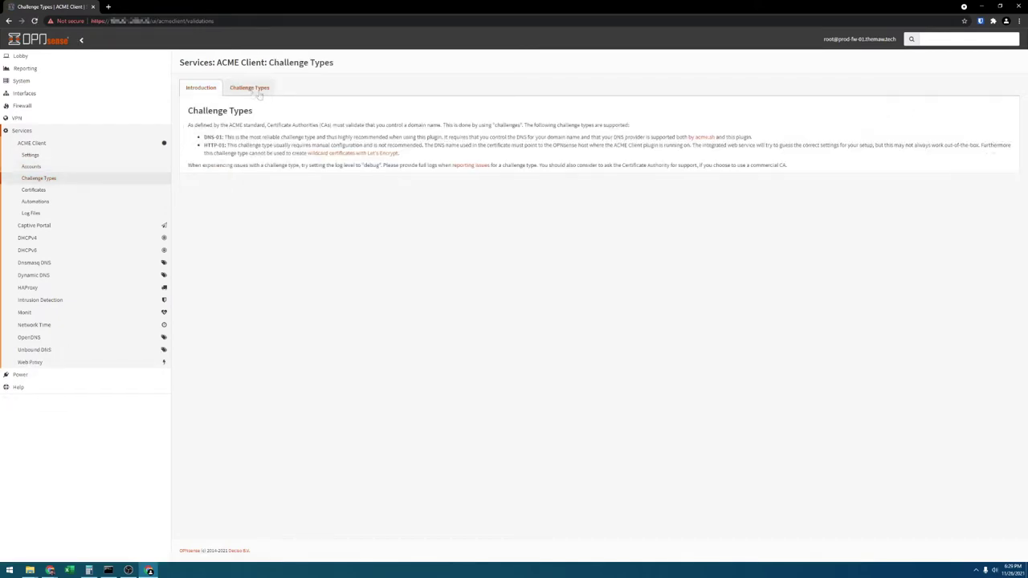
left_click(249, 90)
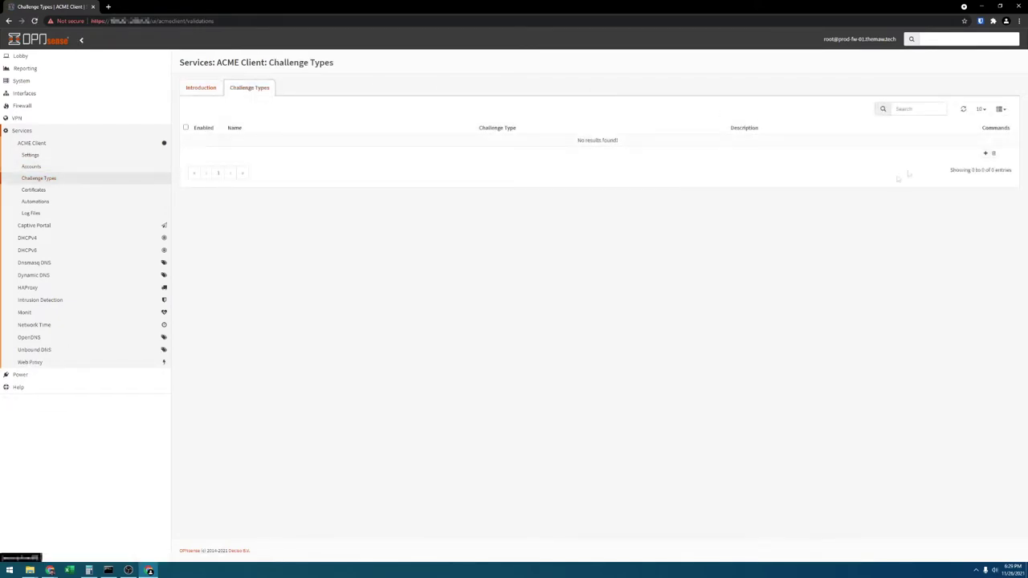
left_click(986, 154)
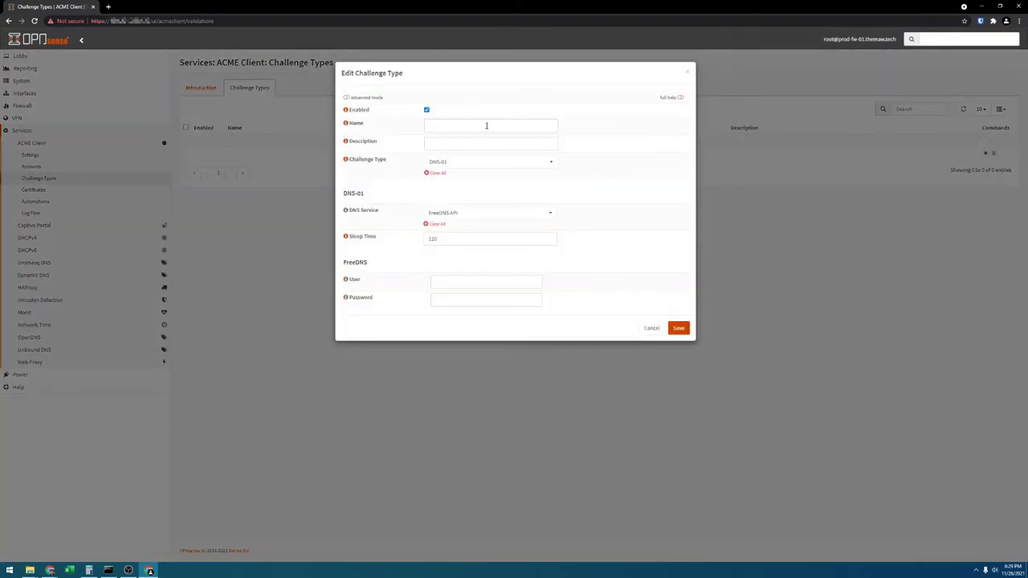
left_click(489, 126)
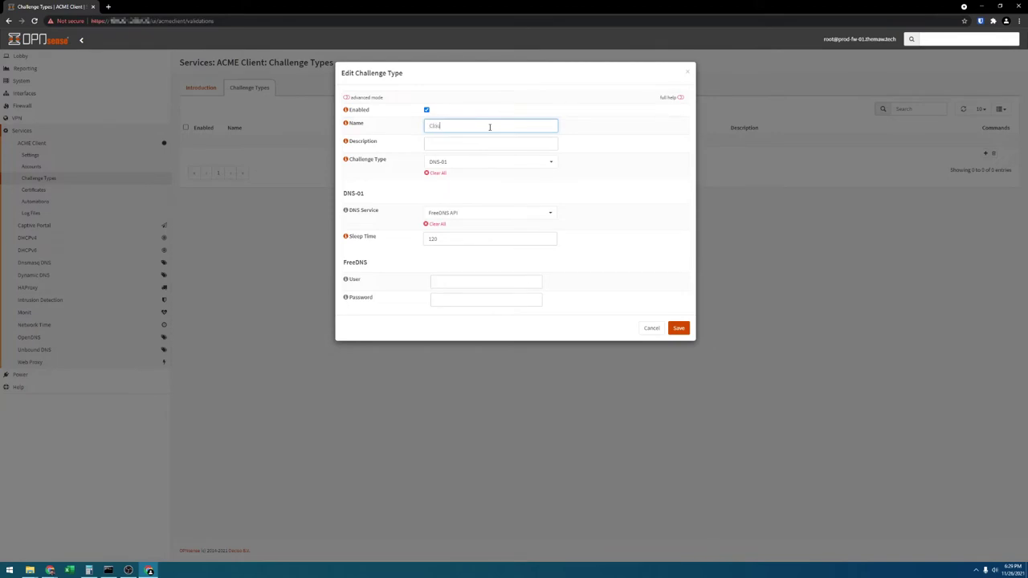
type("Cloudflare API")
left_click(496, 212)
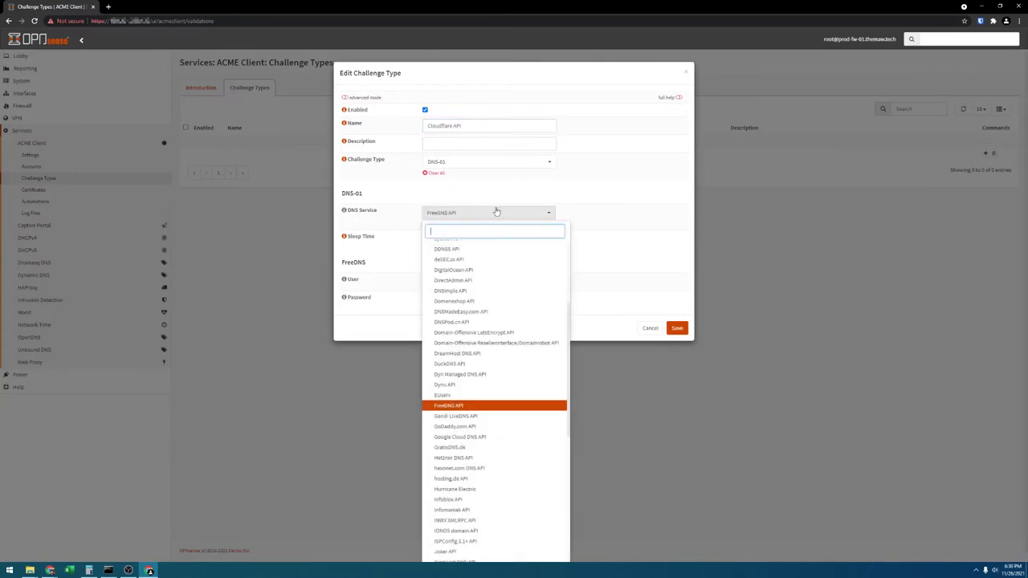
type("cloud")
key("Return")
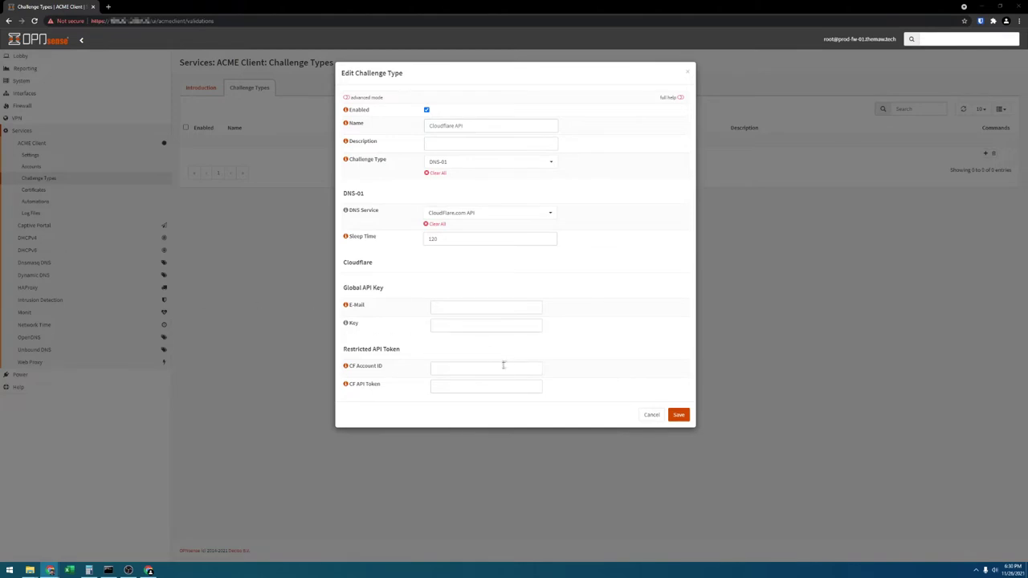
Paste the Cloudflare account ID and API token, and save the challenge type.
left_click(507, 366)
key("ctrl+v")
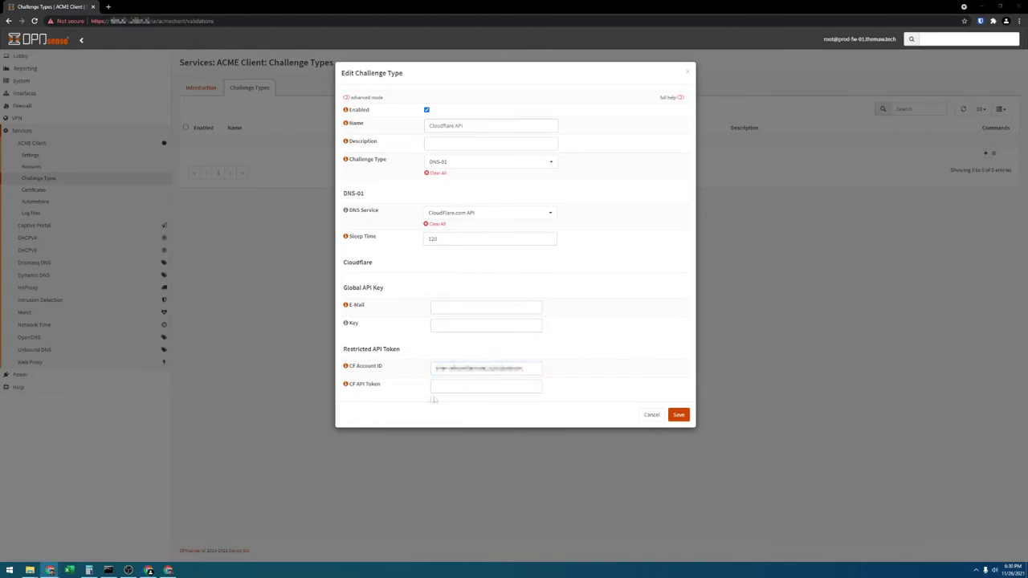
left_click(438, 390)
key("ctrl+v")
left_click(677, 416)
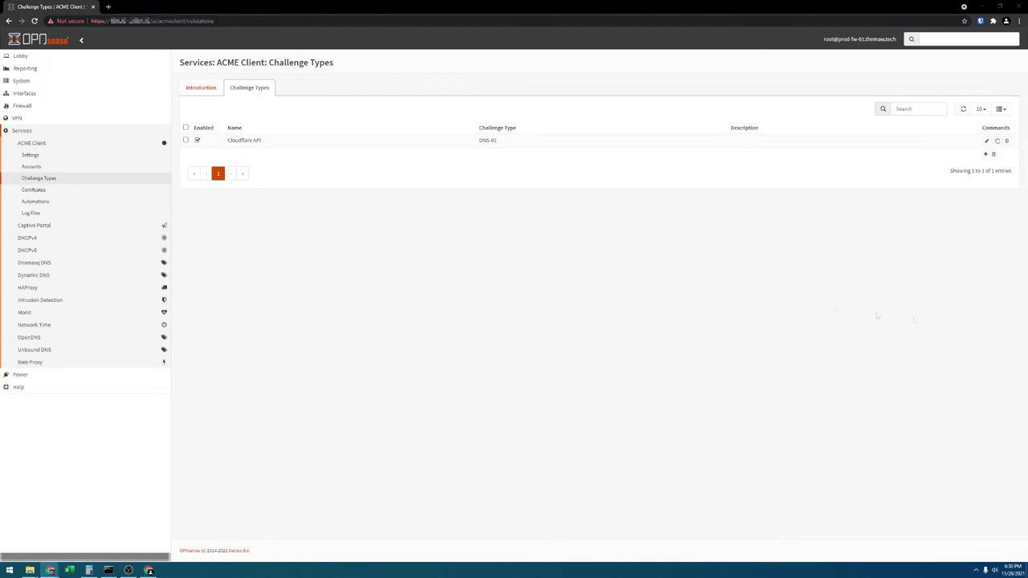
left_click(60, 190)
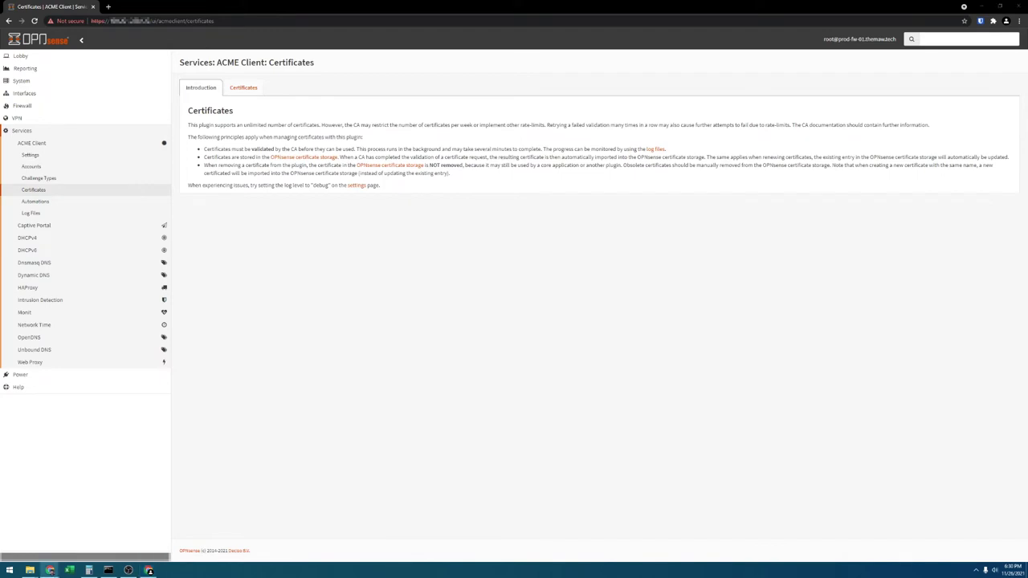
Add a *.themaw.tech certificate described 'themaw.tech wildcard' using the Cloudflare API challenge.
left_click(245, 89)
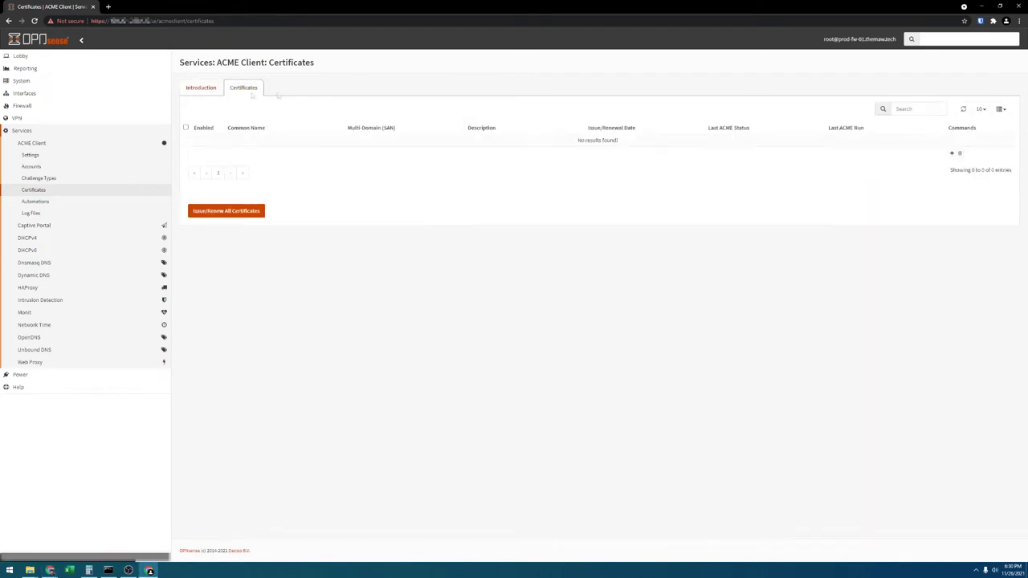
left_click(952, 152)
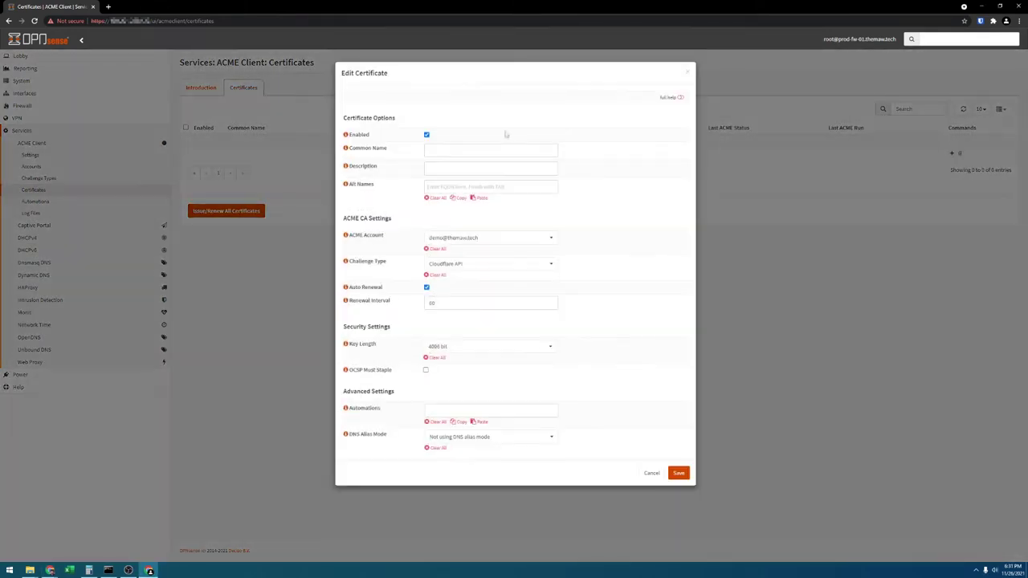
left_click(510, 149)
key("Down")
key("Return")
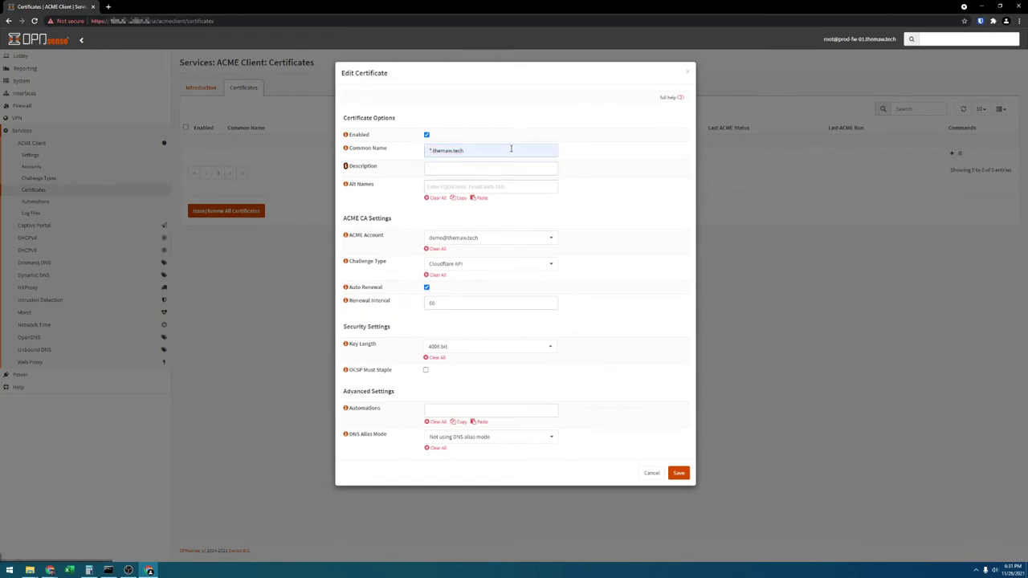
key("Tab")
type("t")
key("Down")
key("Return")
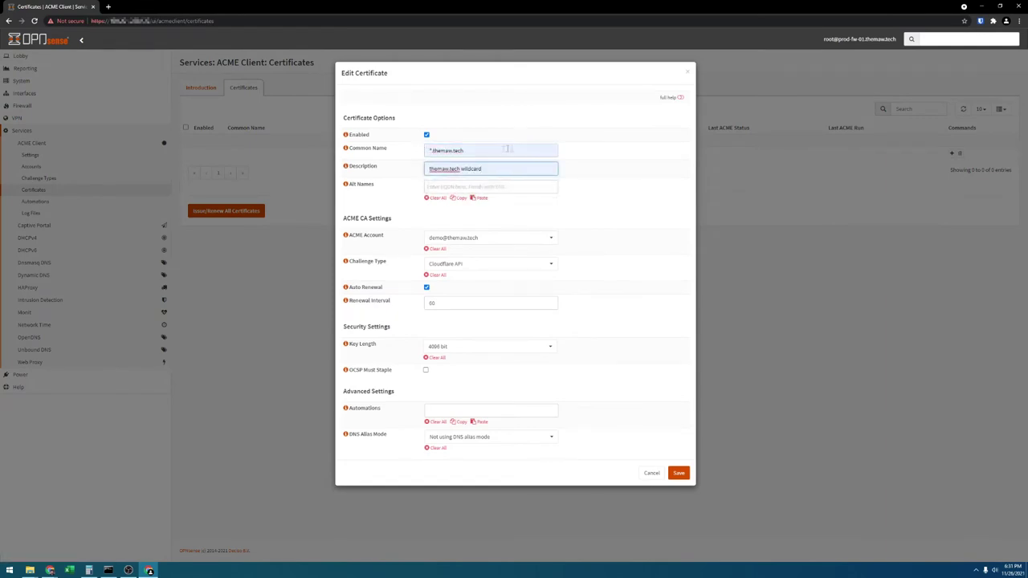
left_click(484, 264)
left_click(632, 265)
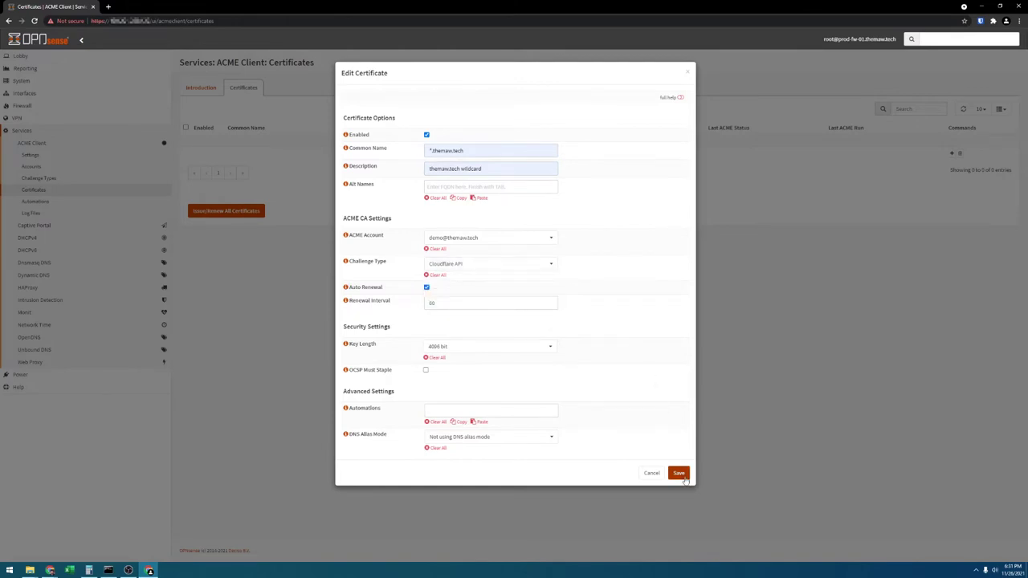
left_click(679, 474)
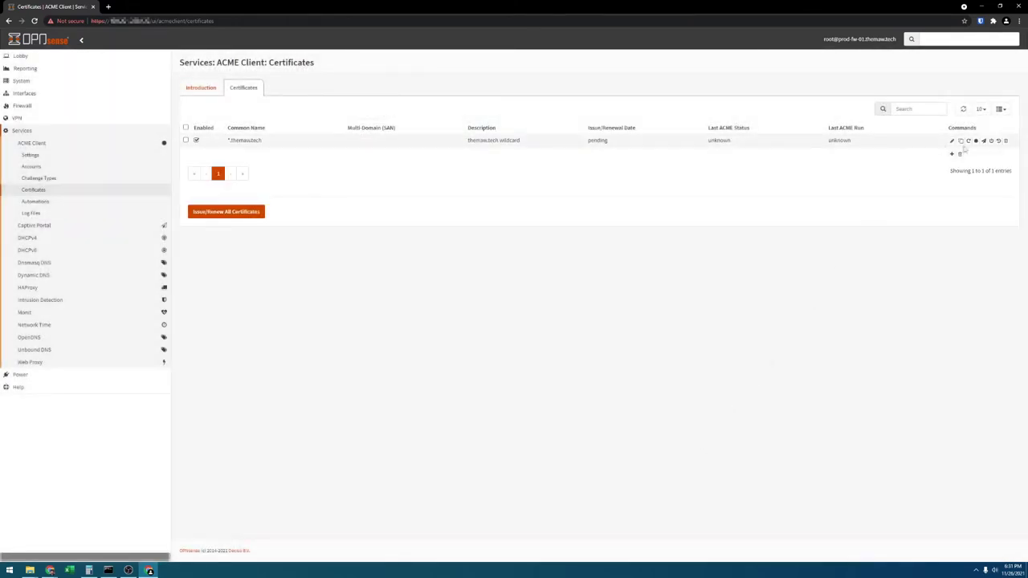
Force issuance of the wildcard certificate and refresh until its status shows OK.
left_click(968, 141)
left_click(618, 116)
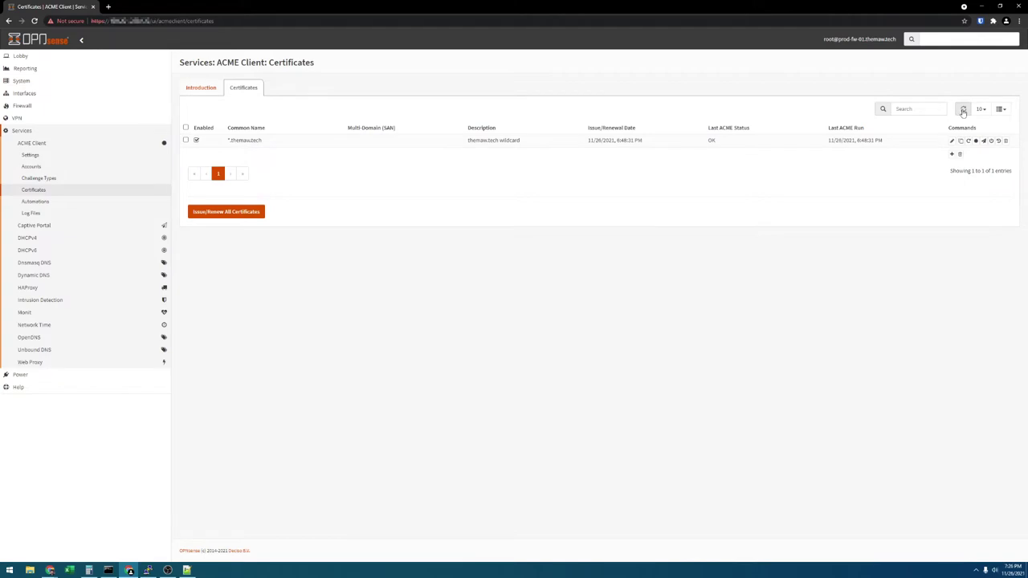
left_click(962, 112)
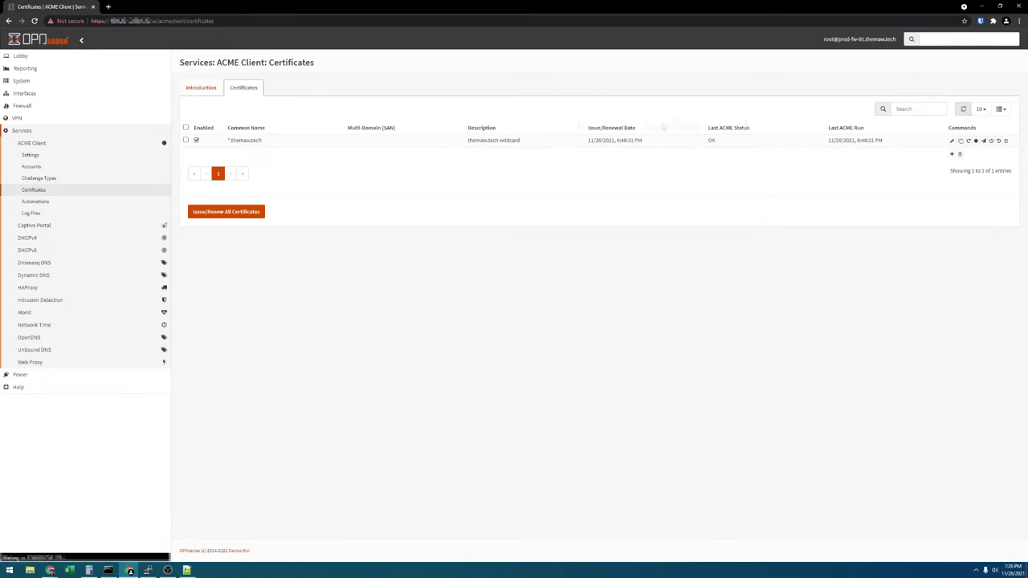
left_click(64, 288)
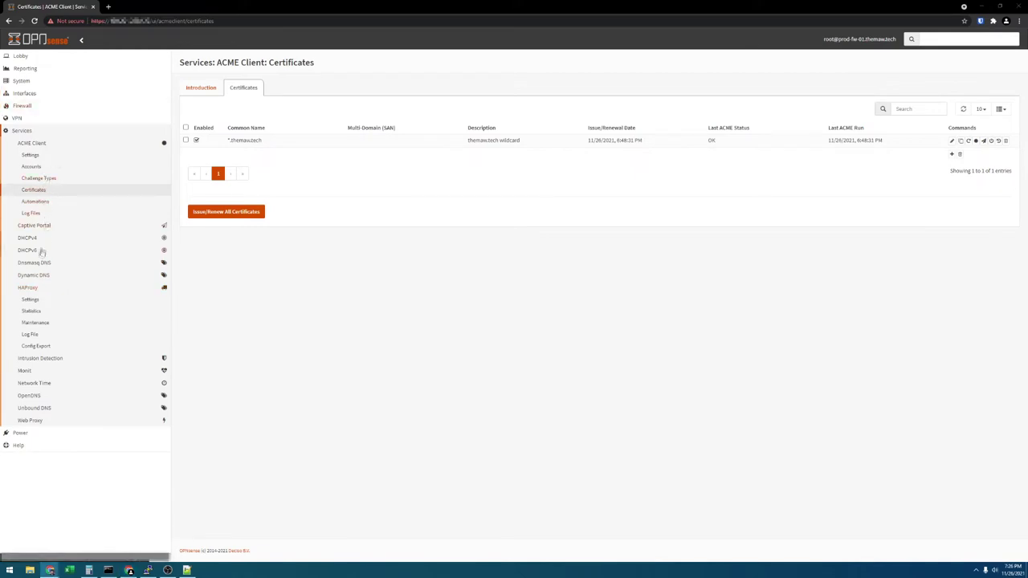
Go to HAProxy Settings and show the empty Real Servers list.
left_click(33, 289)
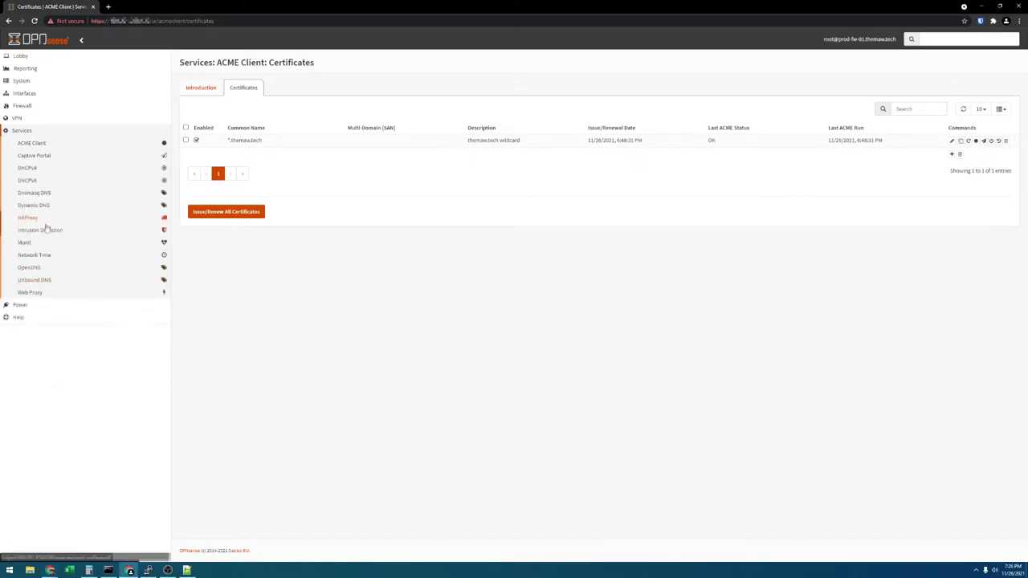
left_click(36, 219)
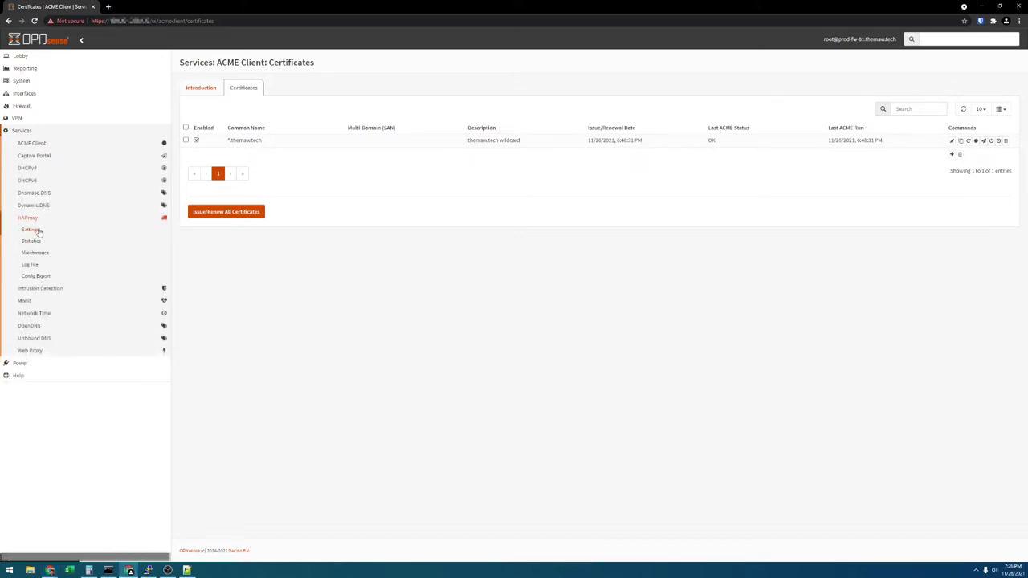
left_click(30, 230)
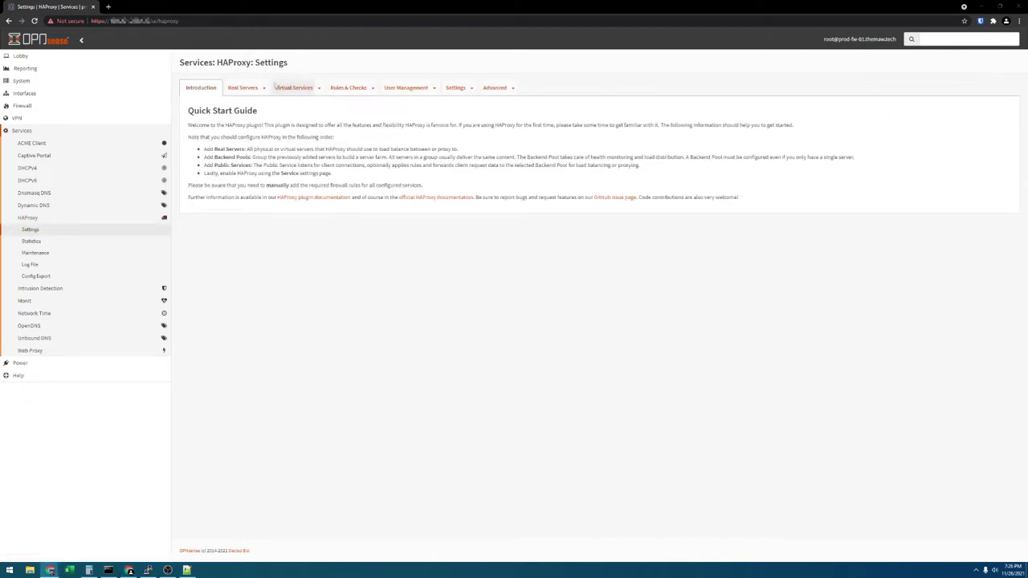
left_click(264, 87)
left_click(256, 114)
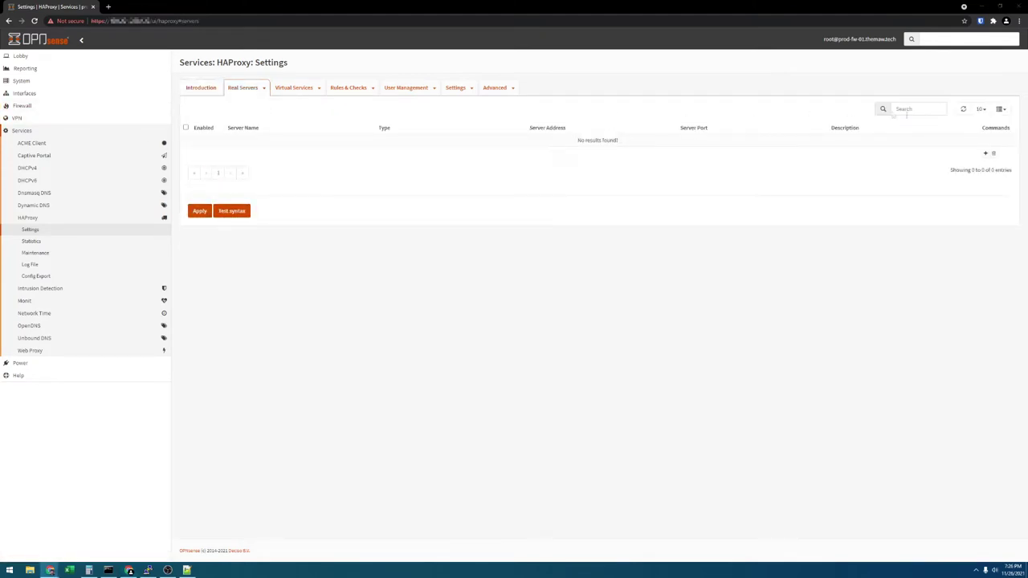
Add real server guac ('guacamole server') at 172.16.100.100:8080 with SSL verification off.
left_click(985, 152)
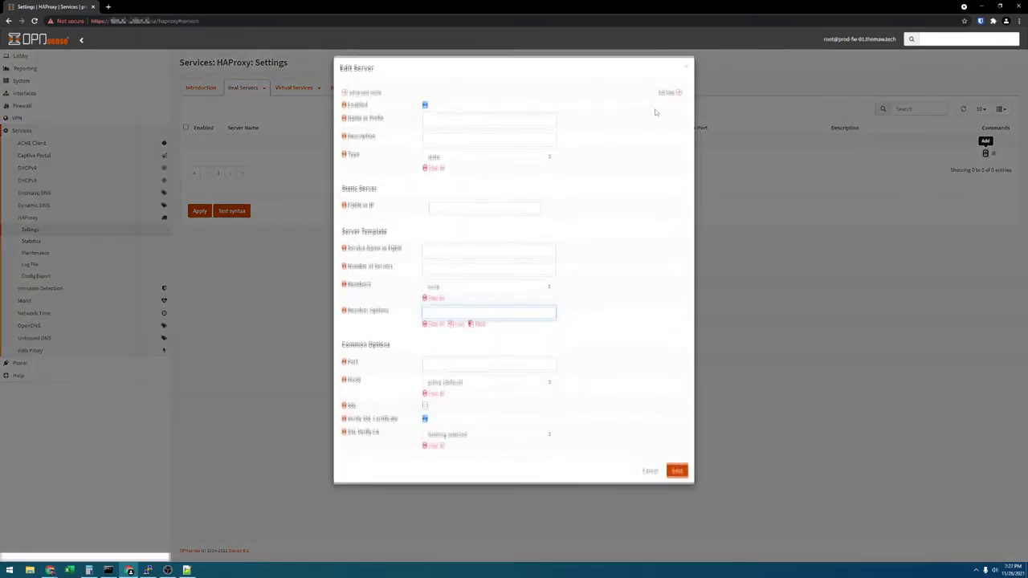
left_click(495, 121)
type("guac")
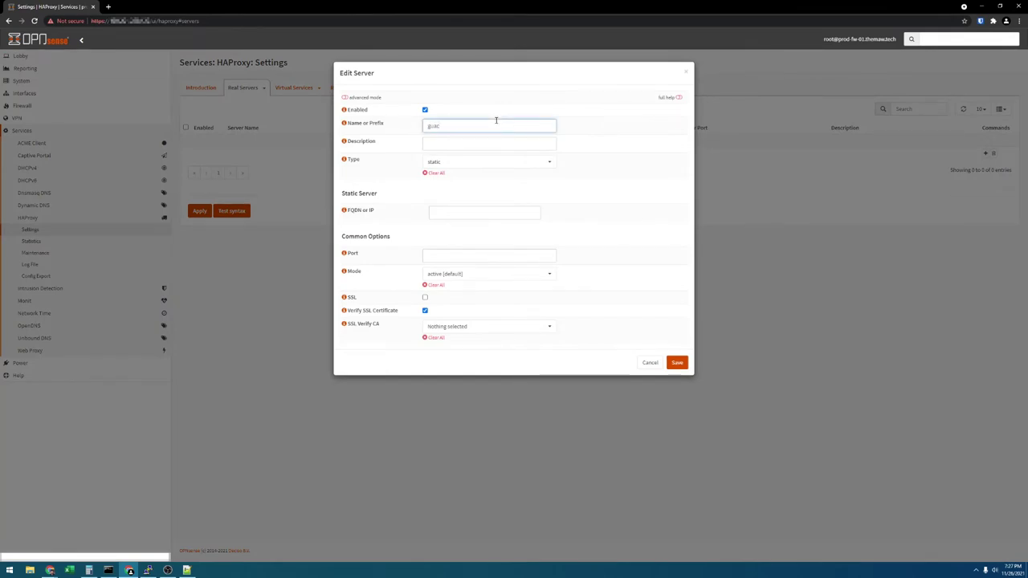
key("Tab")
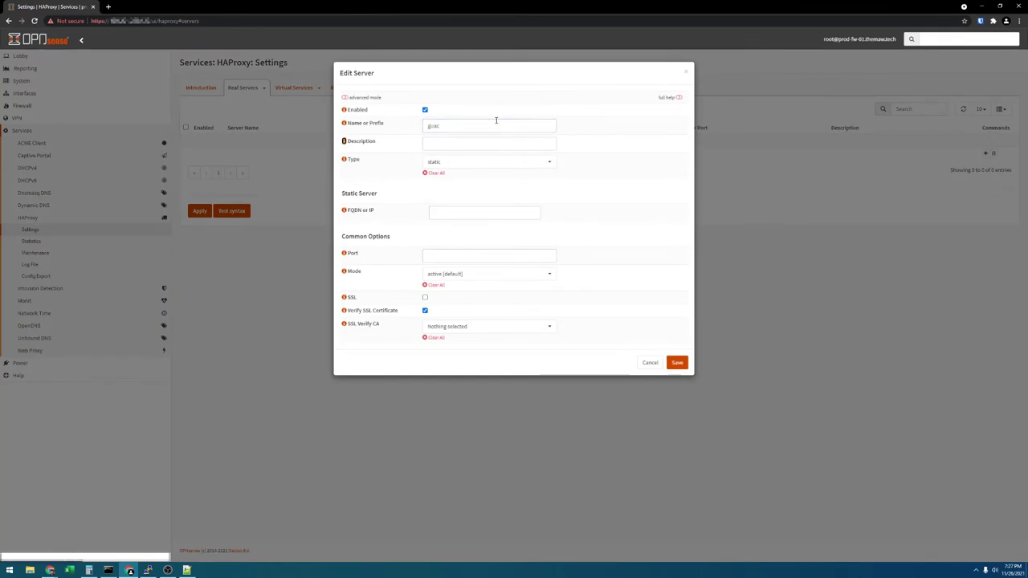
key("Tab")
type("guaca")
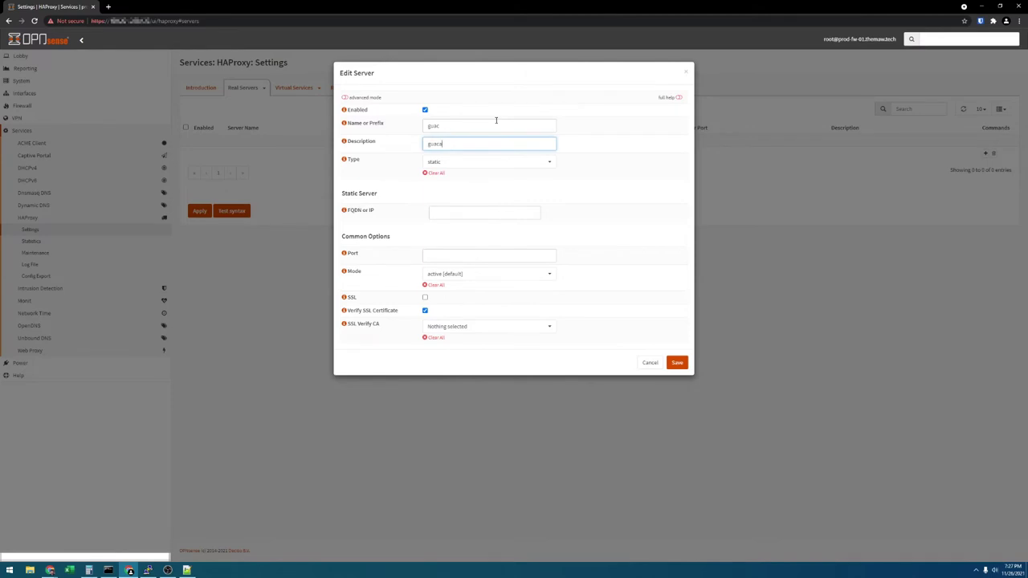
type("mole server")
left_click(478, 218)
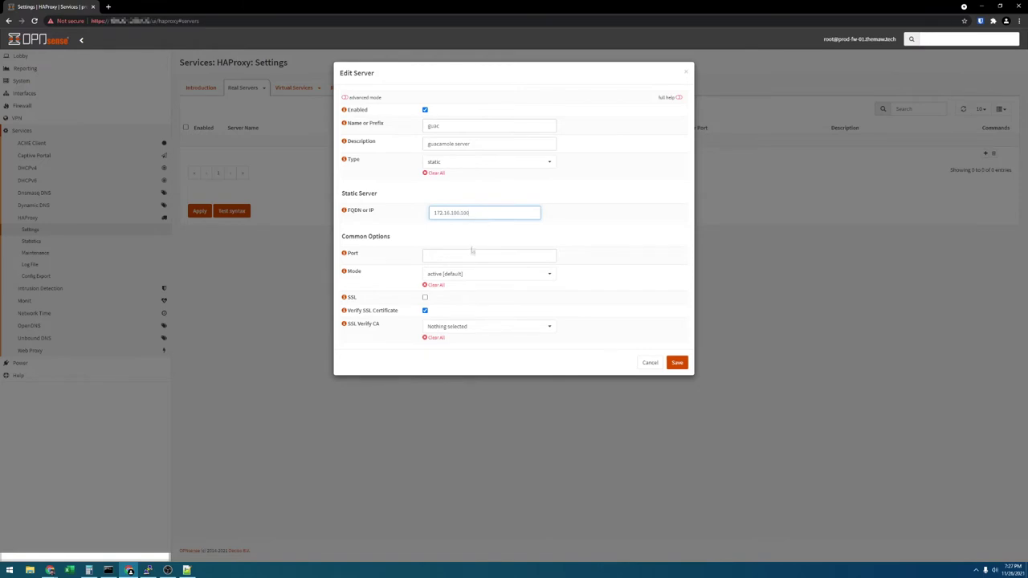
left_click(474, 253)
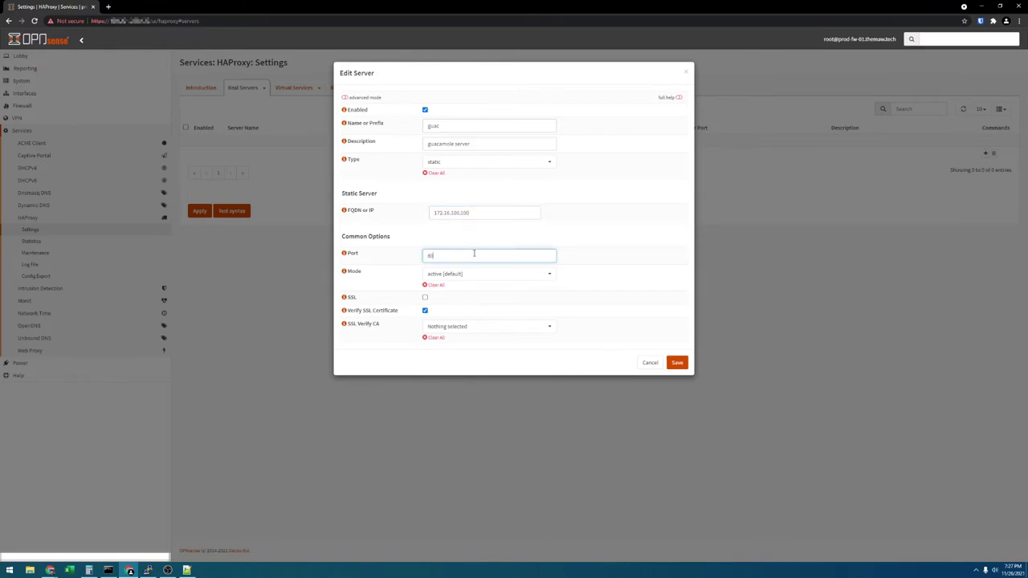
left_click(424, 311)
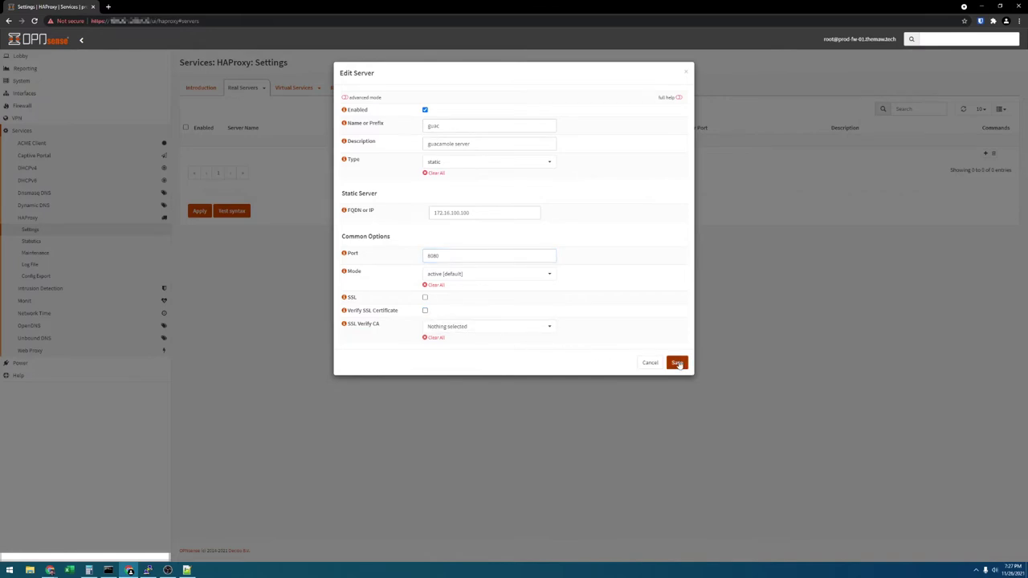
left_click(678, 362)
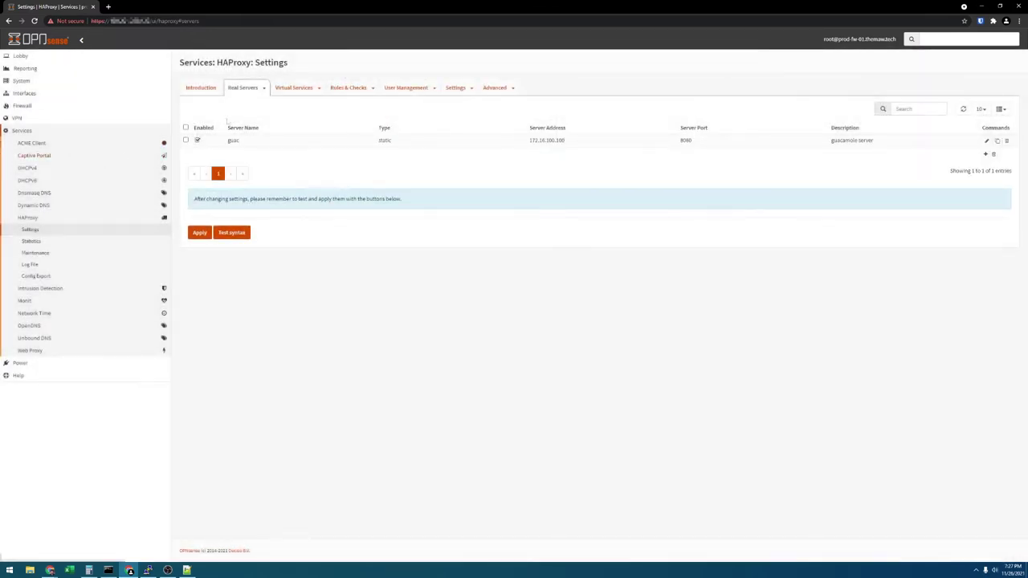
Create backend pool guac containing the guac real server and save it.
left_click(314, 90)
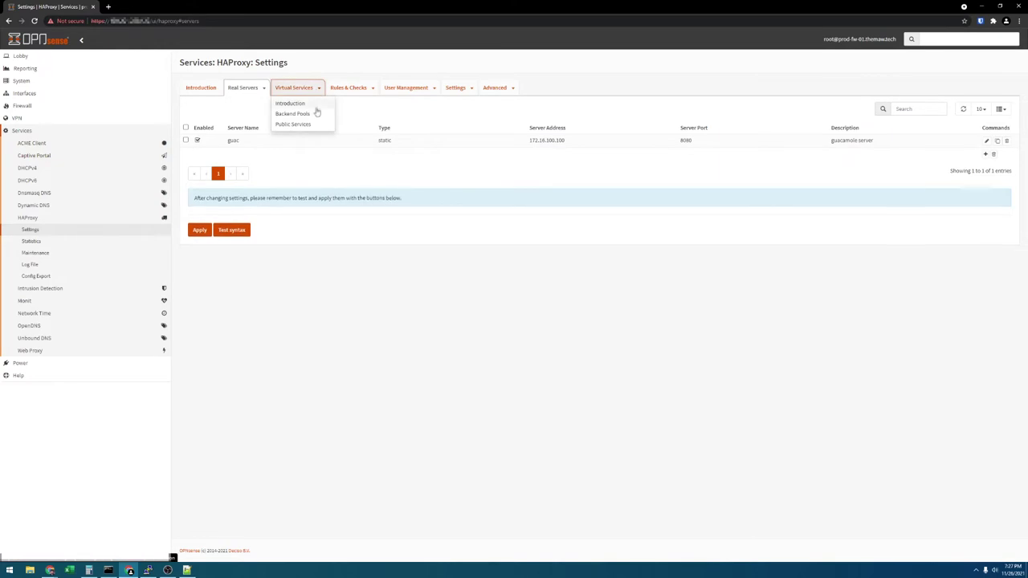
left_click(315, 112)
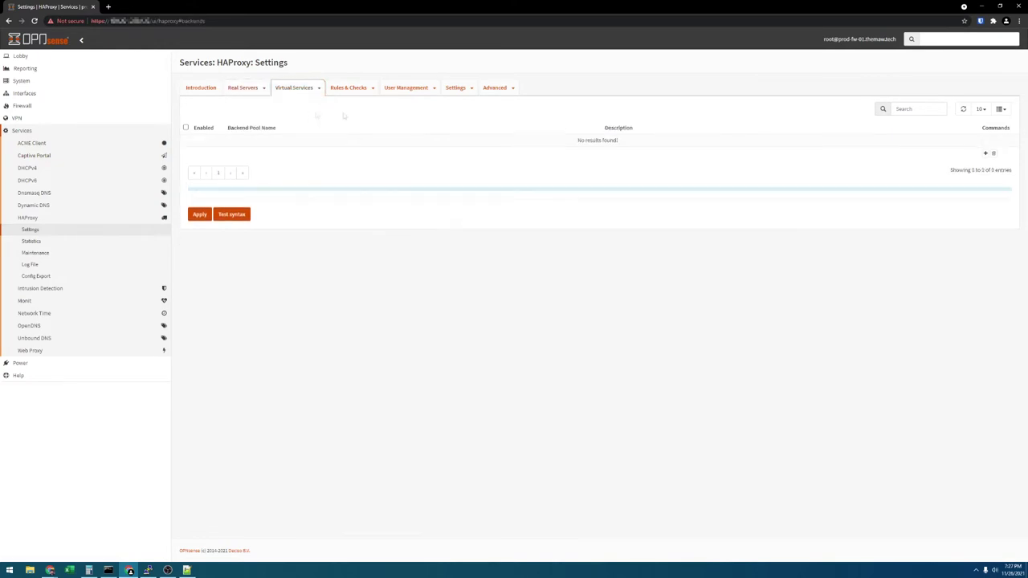
left_click(985, 153)
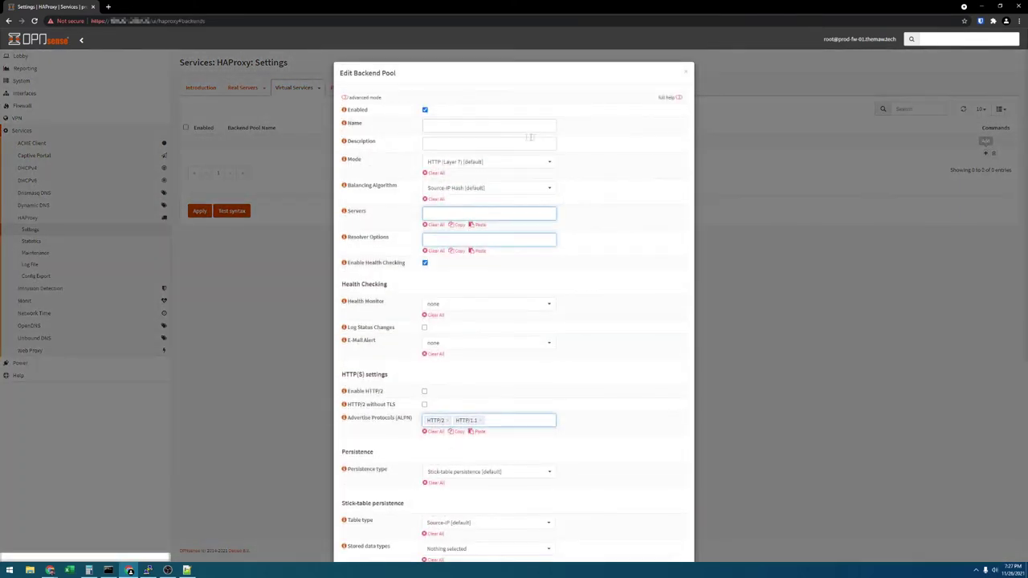
left_click(493, 127)
type("guac")
left_click(484, 213)
left_click(472, 228)
scroll(573, 362, "down", 4)
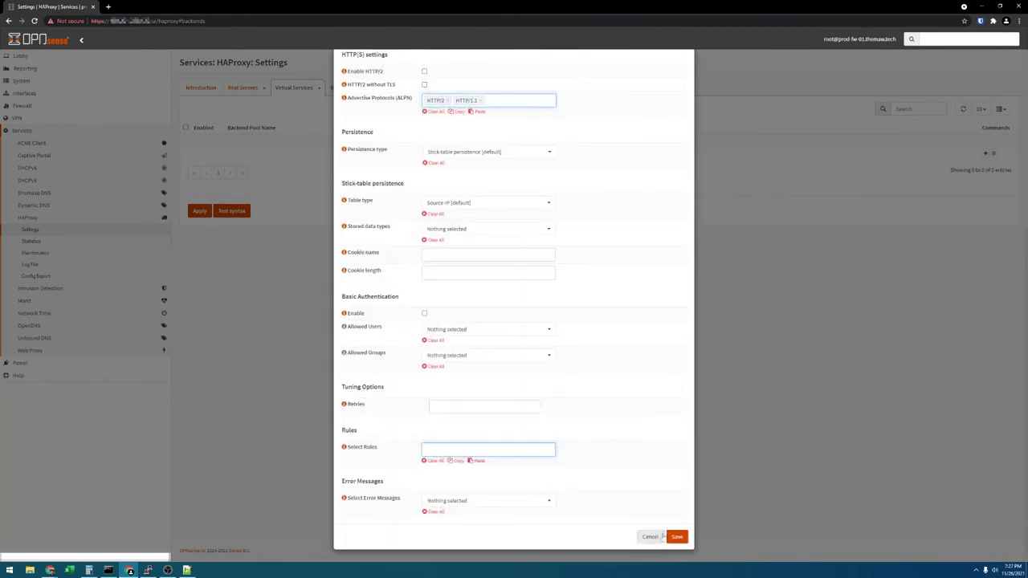
left_click(681, 538)
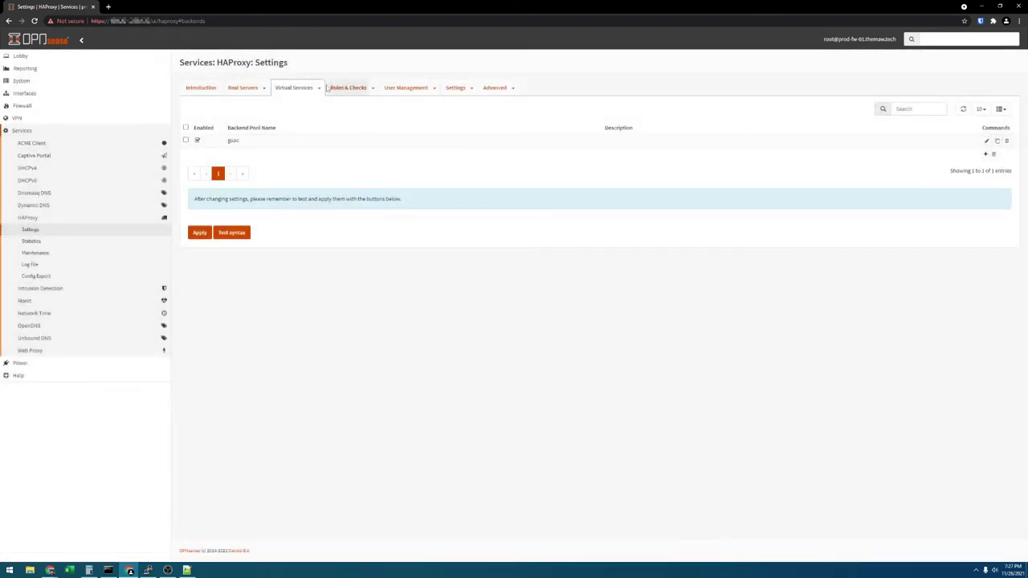
Add condition guac of type 'Host starts with' using host prefix guac.themaw.tech.
left_click(365, 88)
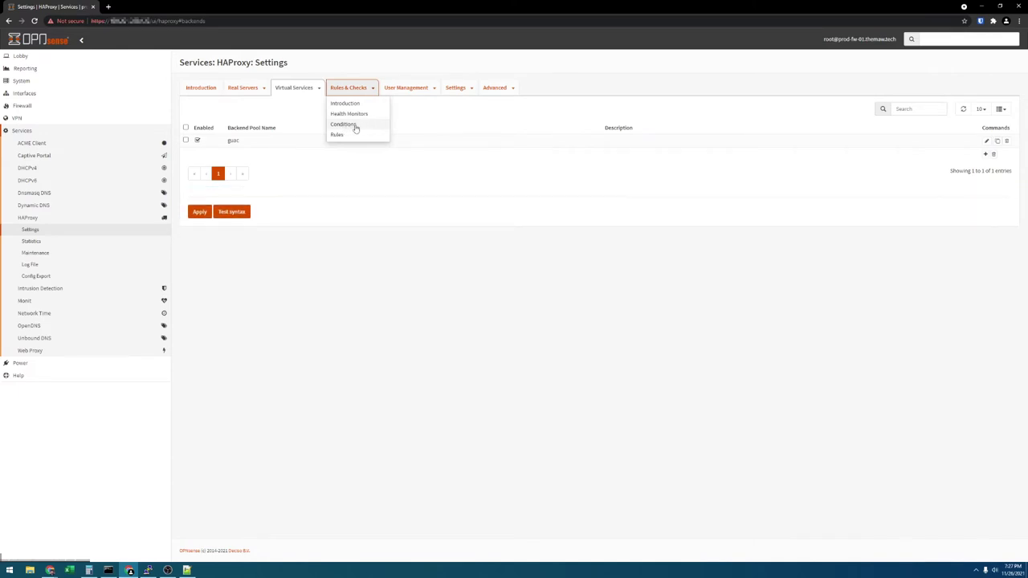
left_click(356, 127)
left_click(985, 154)
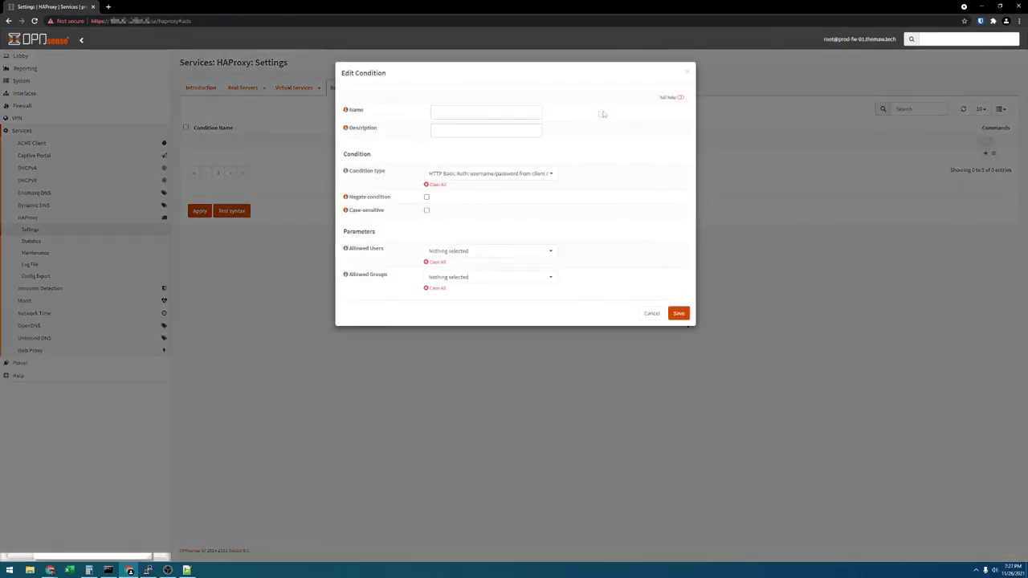
left_click(504, 111)
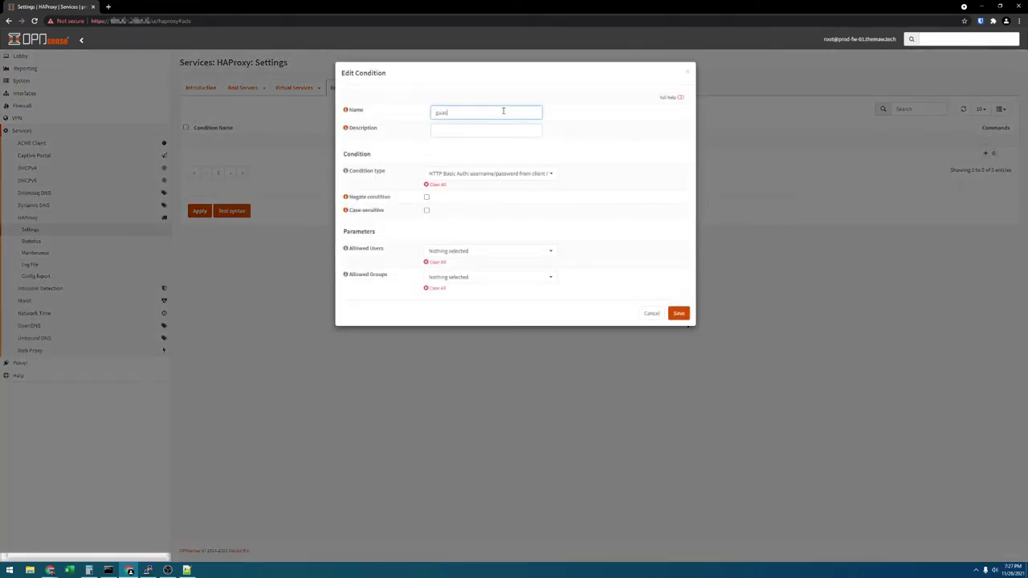
type("guac")
left_click(465, 173)
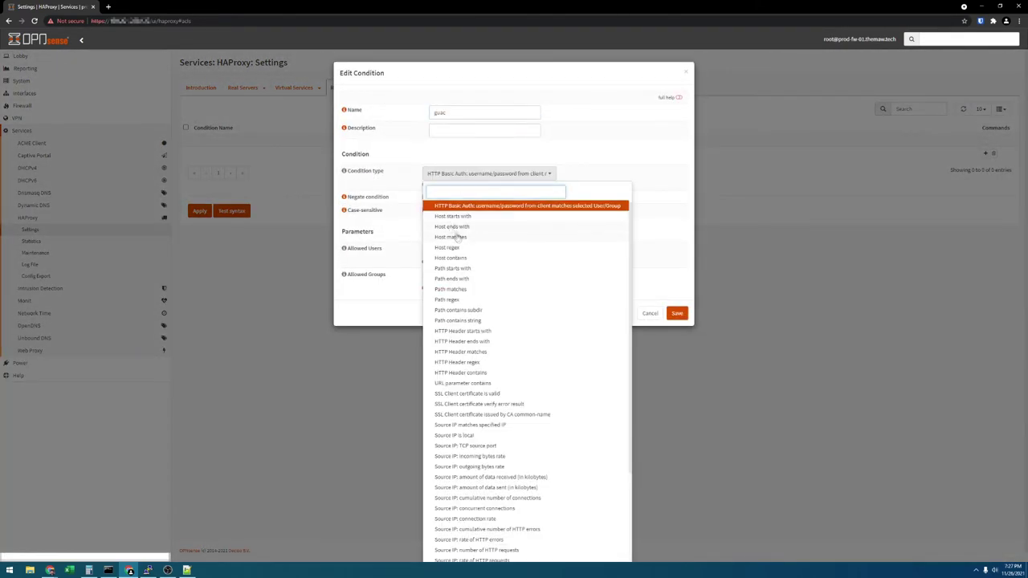
left_click(469, 217)
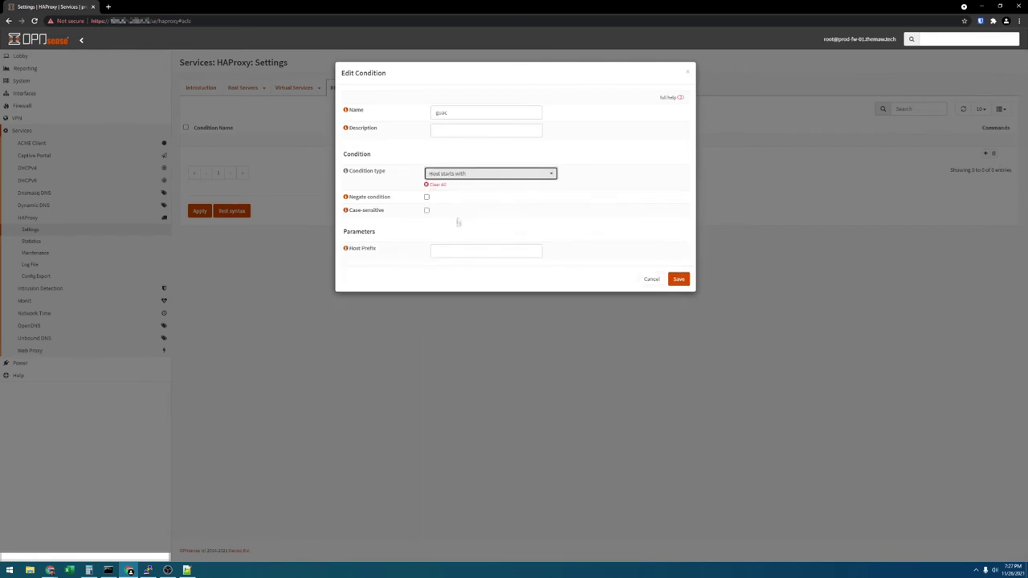
left_click(465, 252)
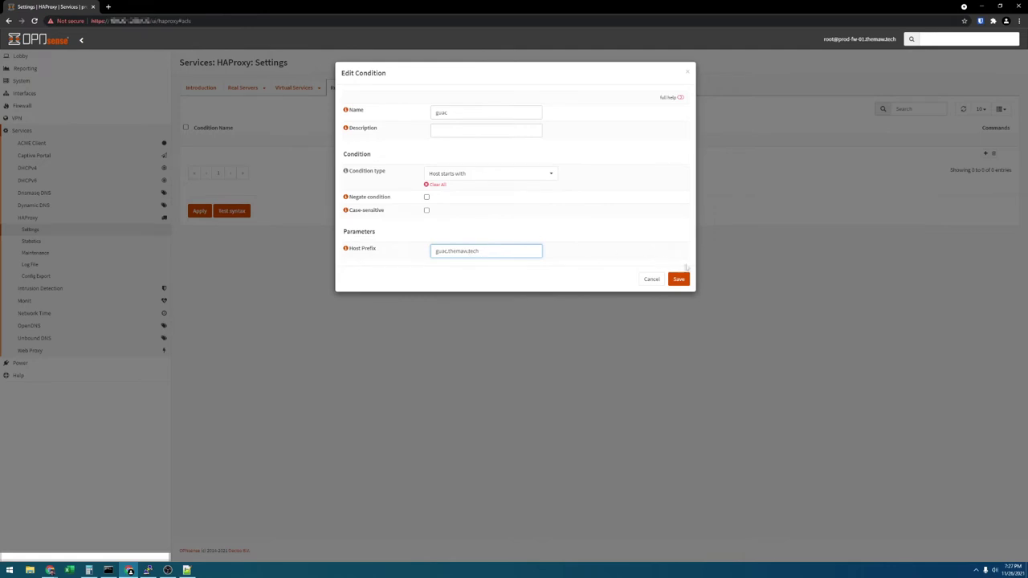
left_click(683, 282)
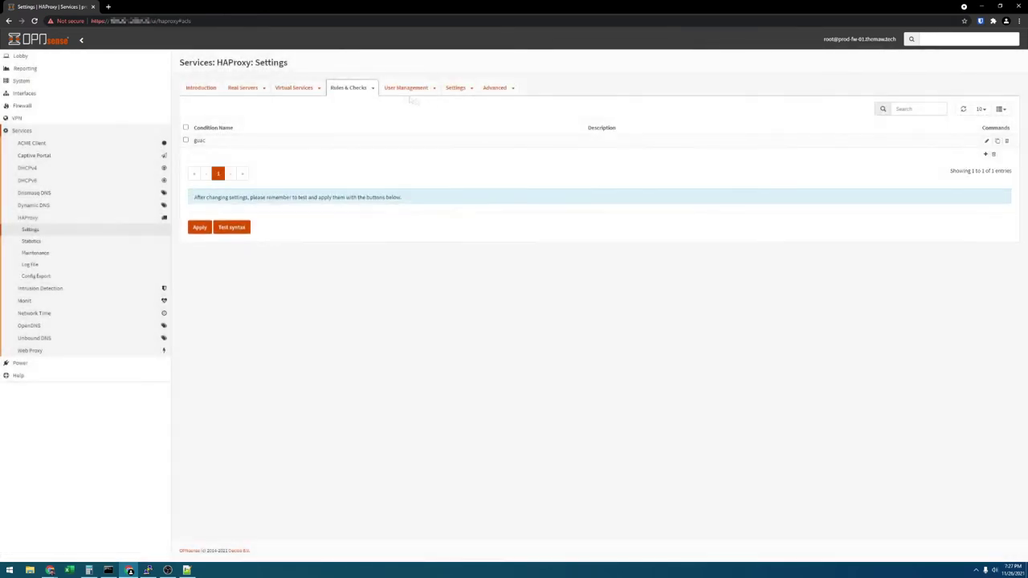
Create rule guac sending the guac condition's traffic to the guac pool, and apply changes.
left_click(374, 89)
left_click(341, 133)
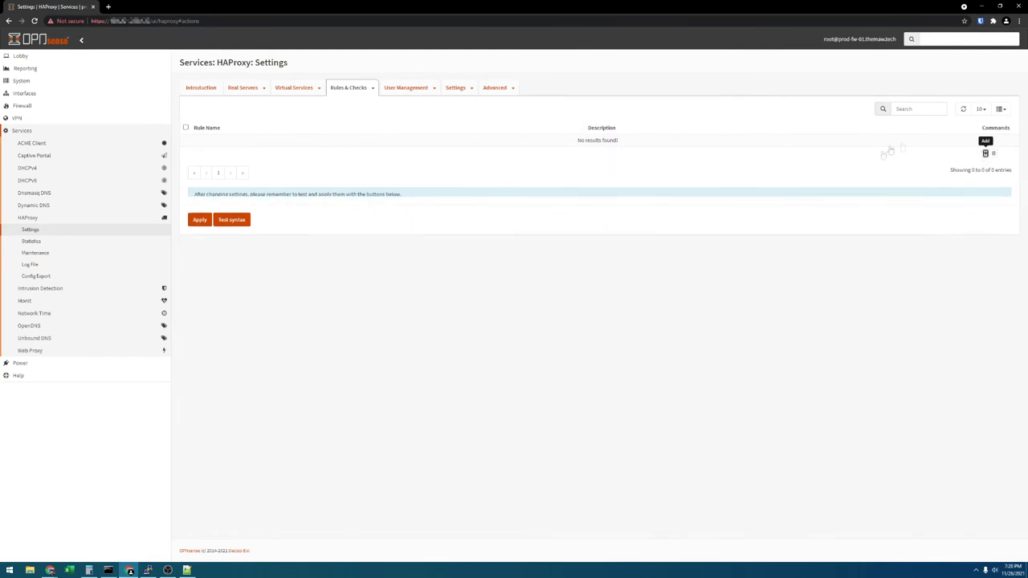
left_click(985, 153)
left_click(455, 111)
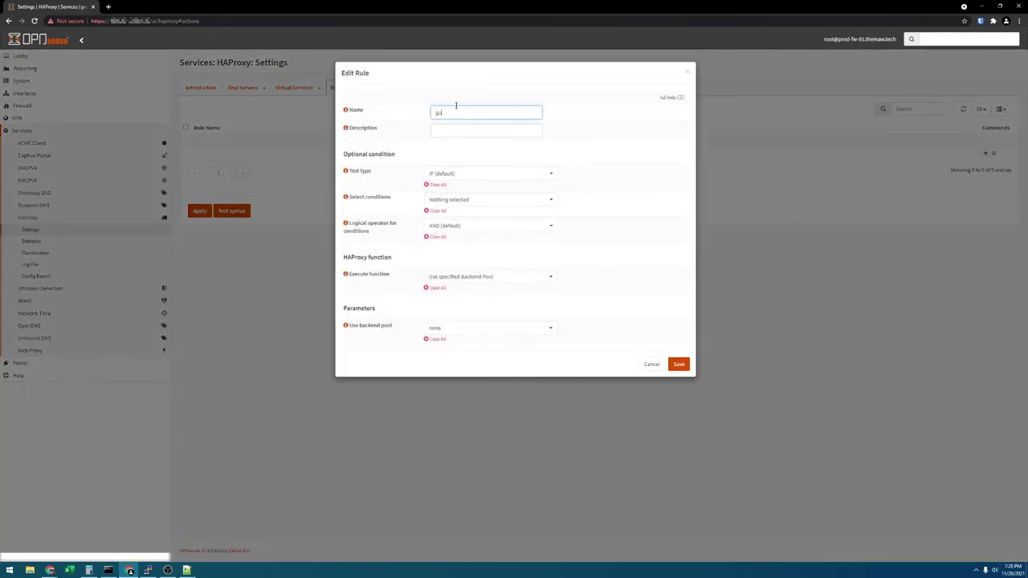
left_click(452, 199)
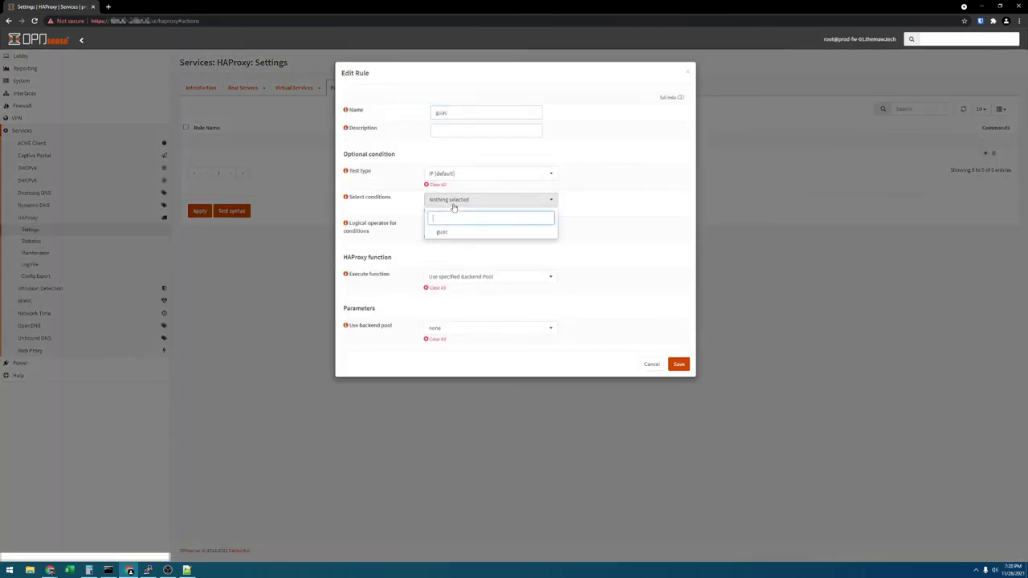
left_click(442, 231)
left_click(463, 276)
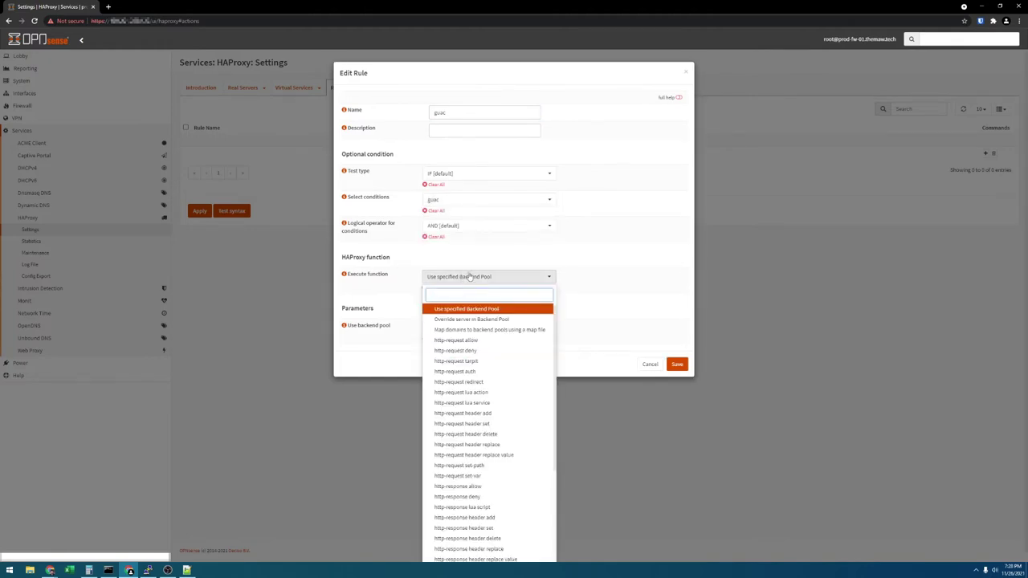
left_click(470, 277)
left_click(464, 328)
left_click(457, 371)
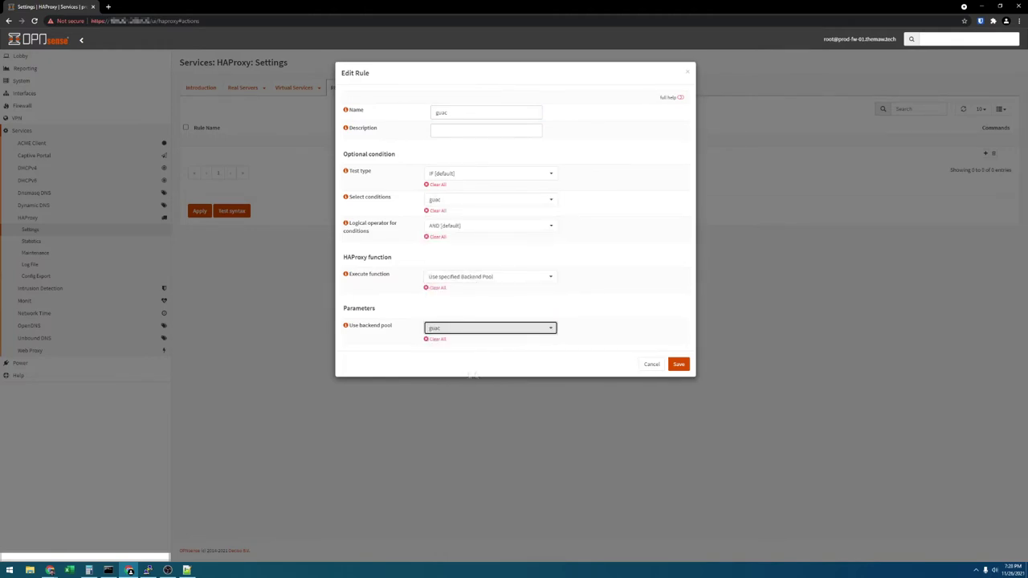
left_click(679, 365)
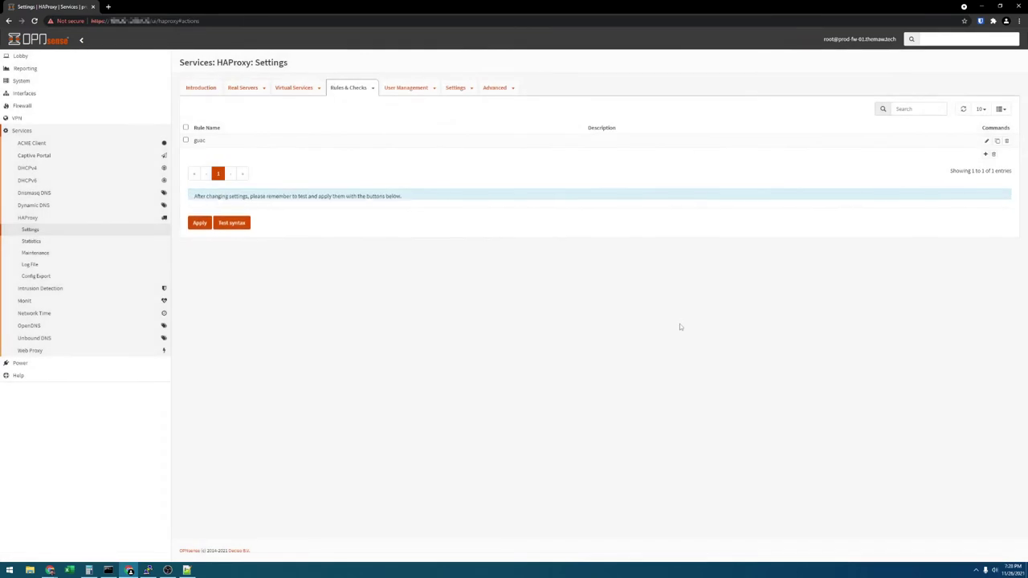
left_click(206, 233)
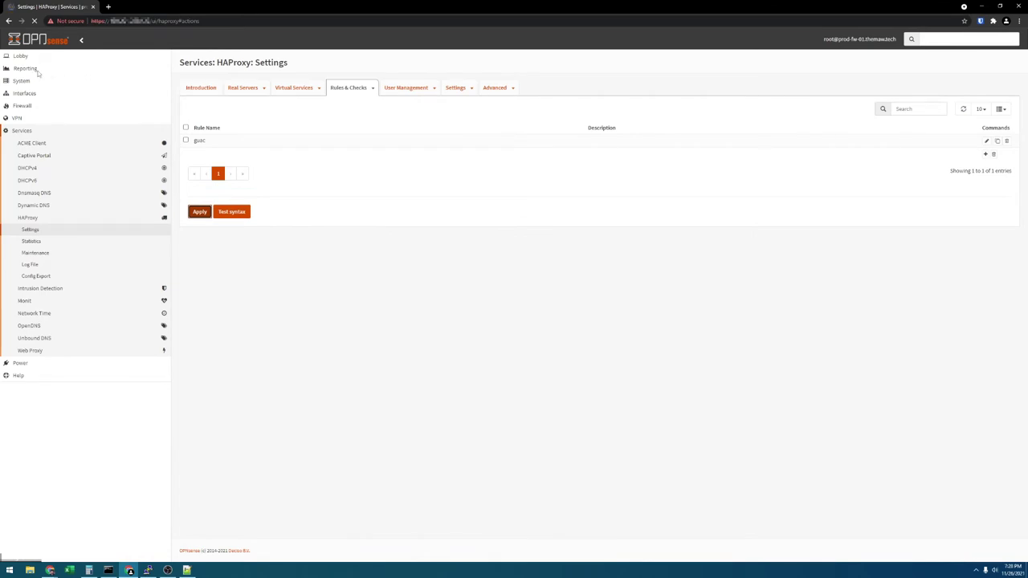
Set the web GUI TCP port to 10443 in Administration settings and save.
left_click(32, 81)
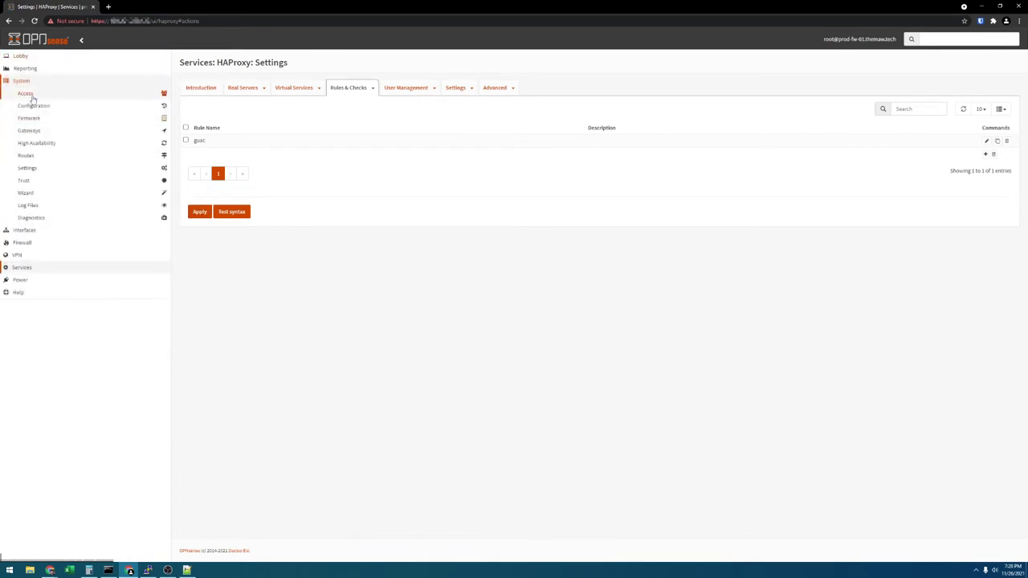
left_click(43, 105)
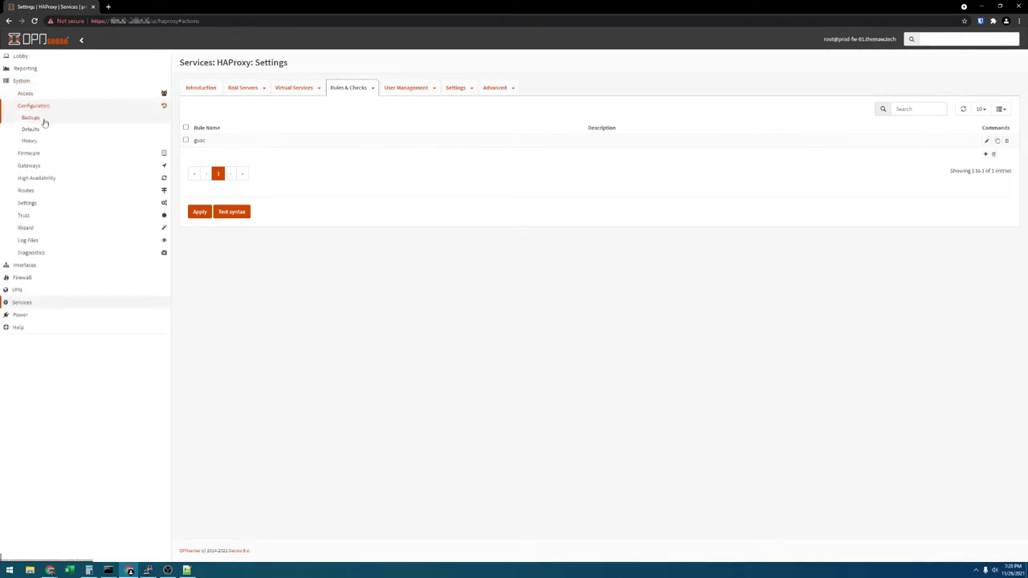
left_click(44, 93)
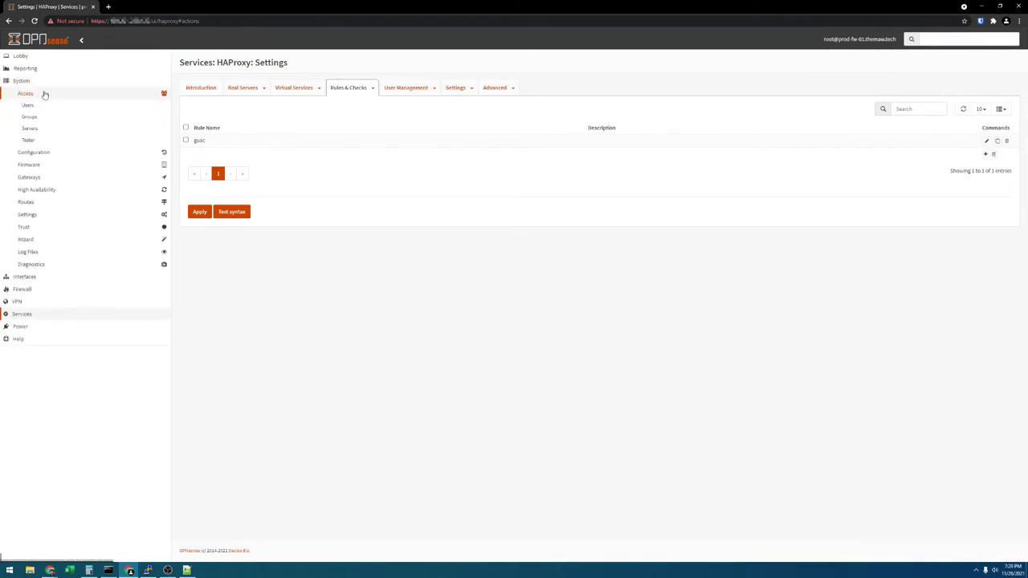
left_click(48, 216)
left_click(52, 183)
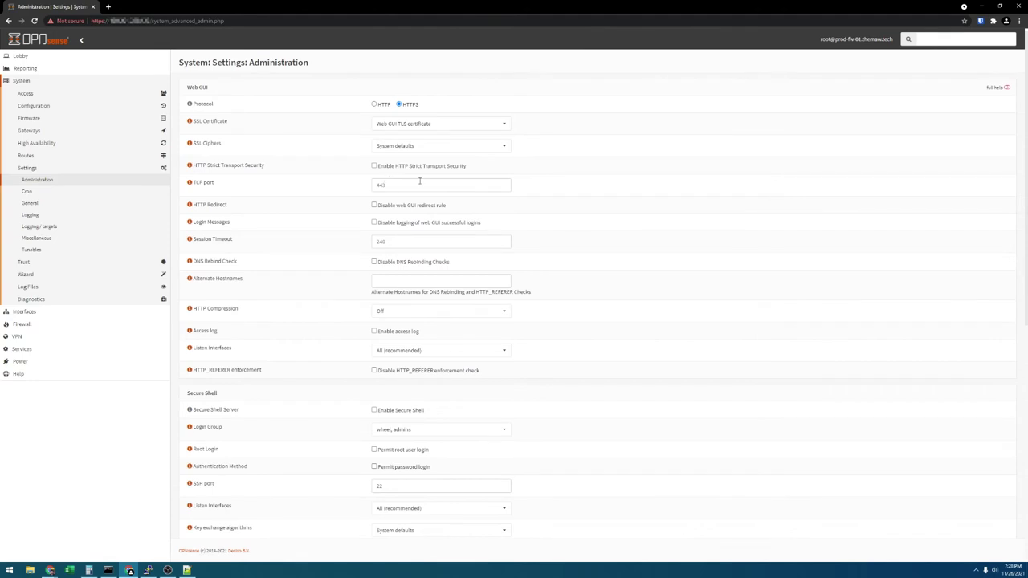
left_click(373, 187)
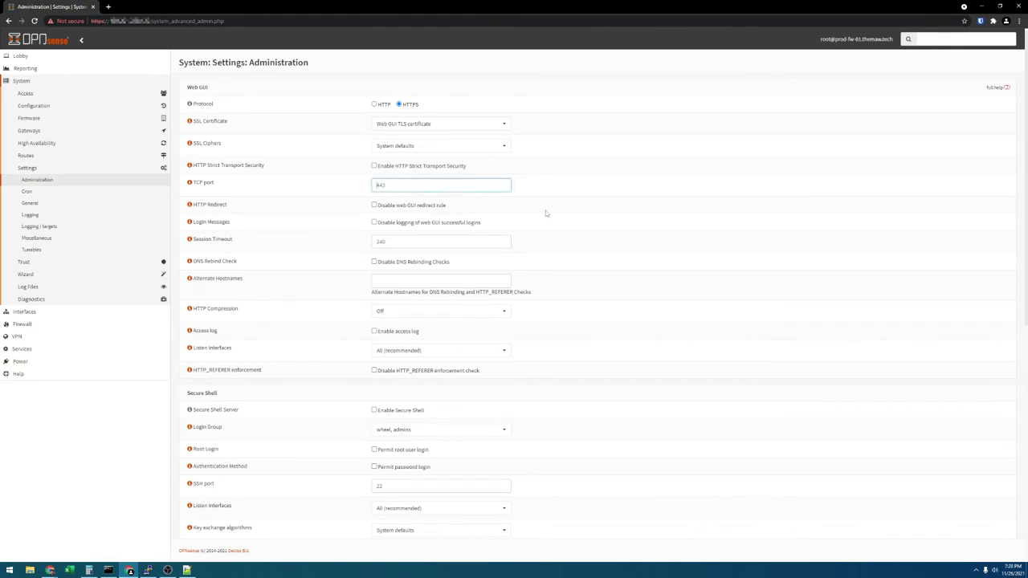
type("10443")
scroll(314, 262, "down", 8)
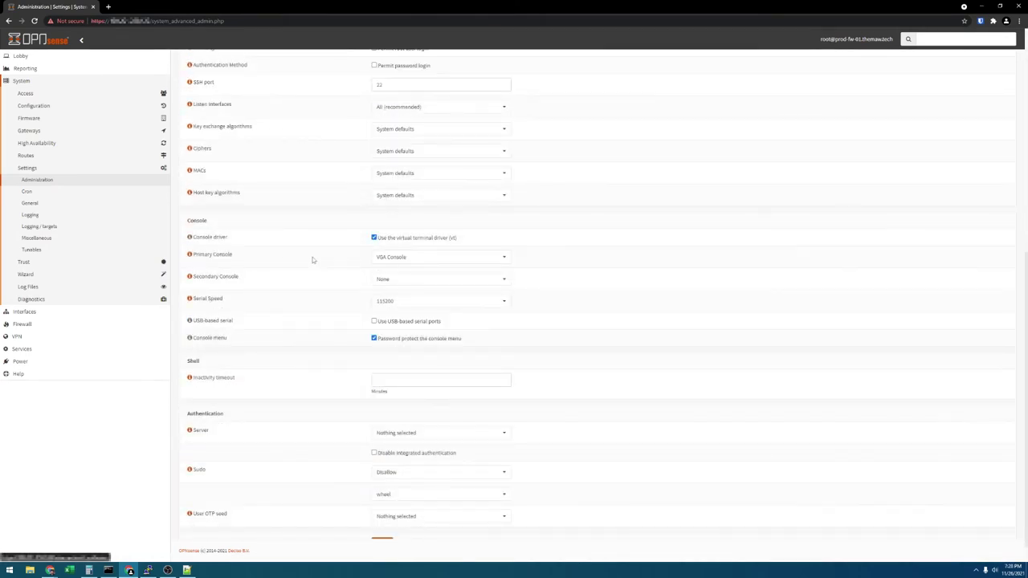
scroll(313, 259, "down", 1)
left_click(381, 522)
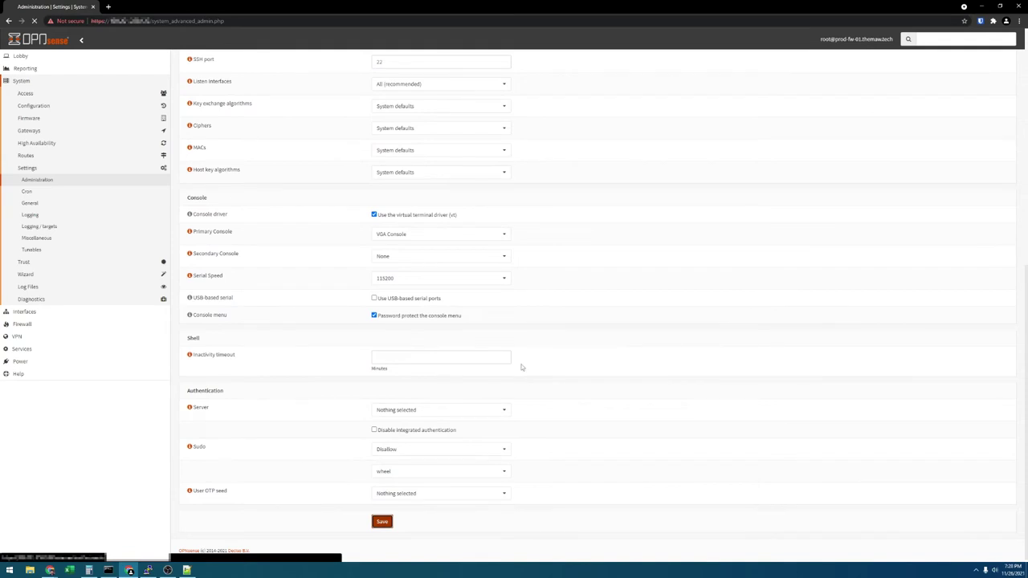
scroll(492, 322, "up", 10)
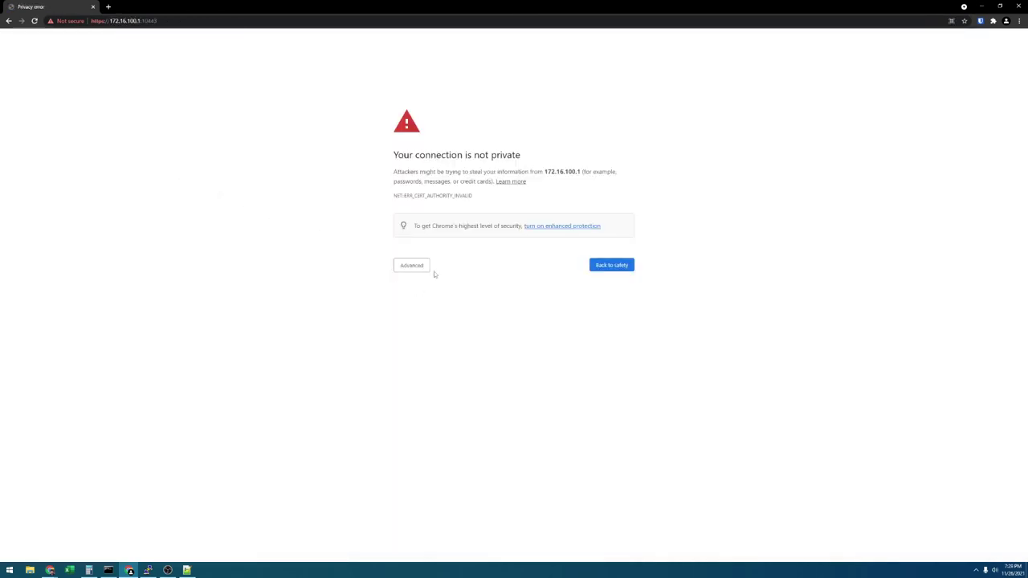
Proceed past Chrome's certificate warning to 172.16.100.1:10443, sign in, and dismiss the save-password prompt.
left_click(425, 268)
left_click(442, 328)
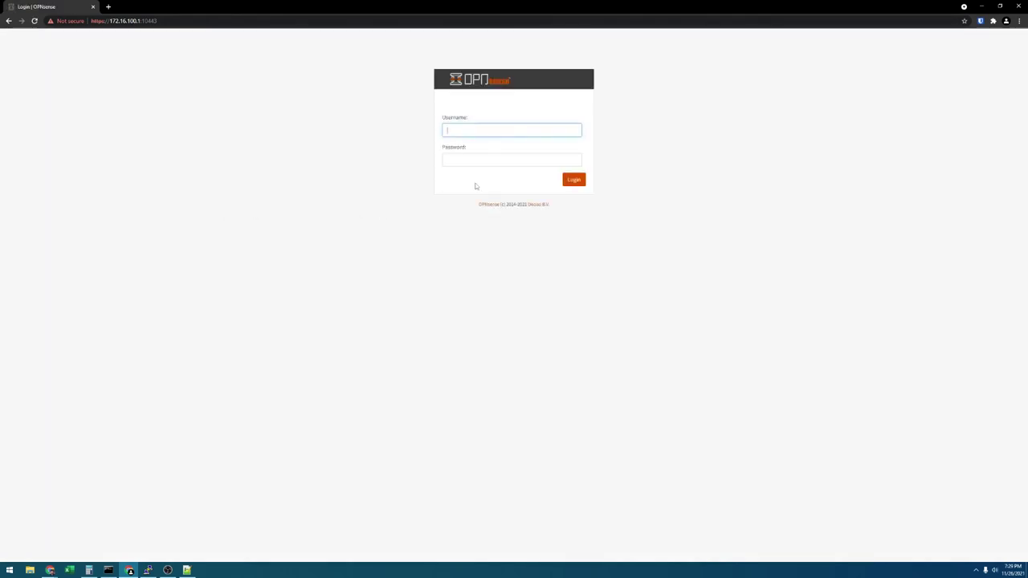
key("Tab")
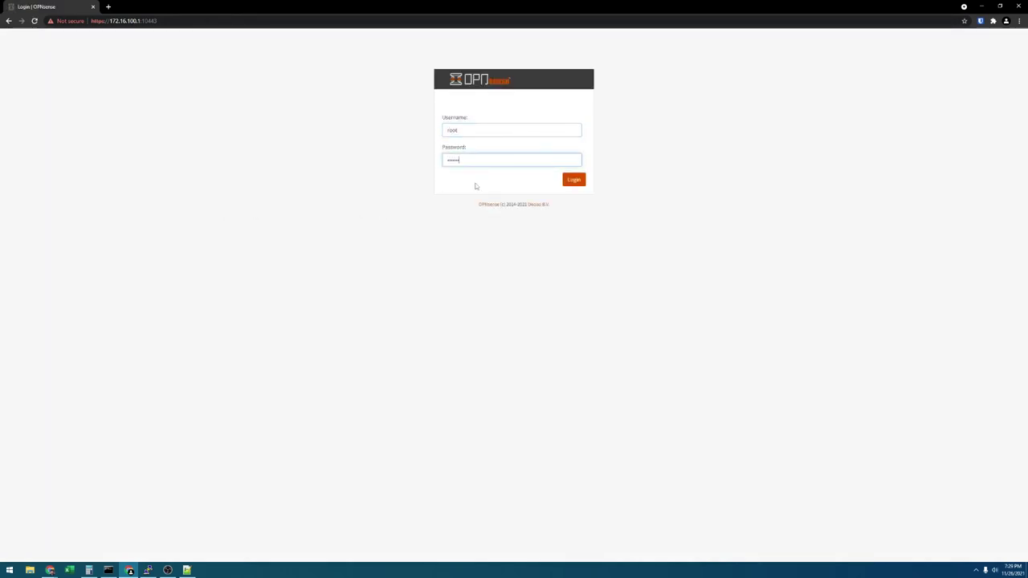
key("Return")
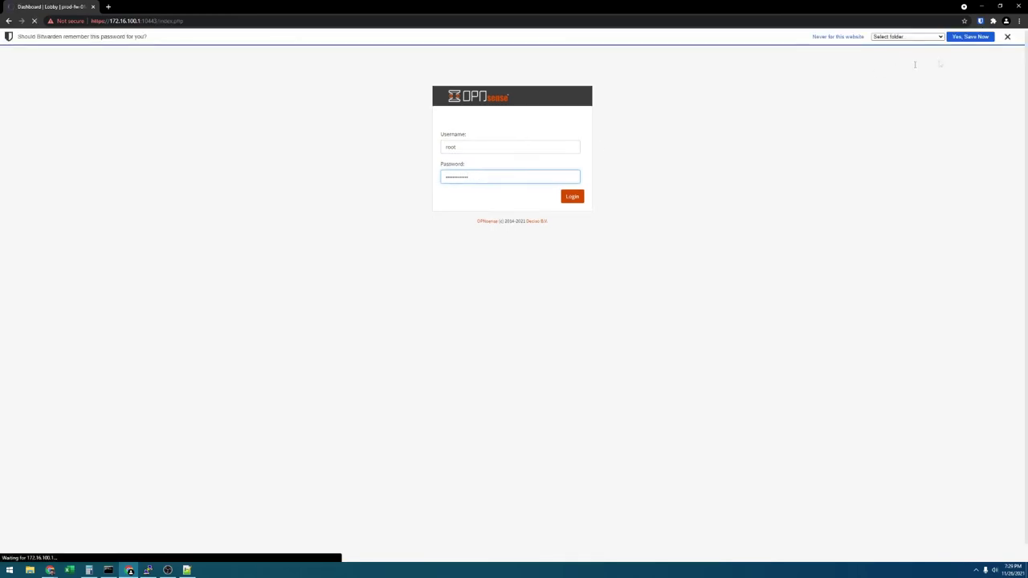
left_click(1003, 34)
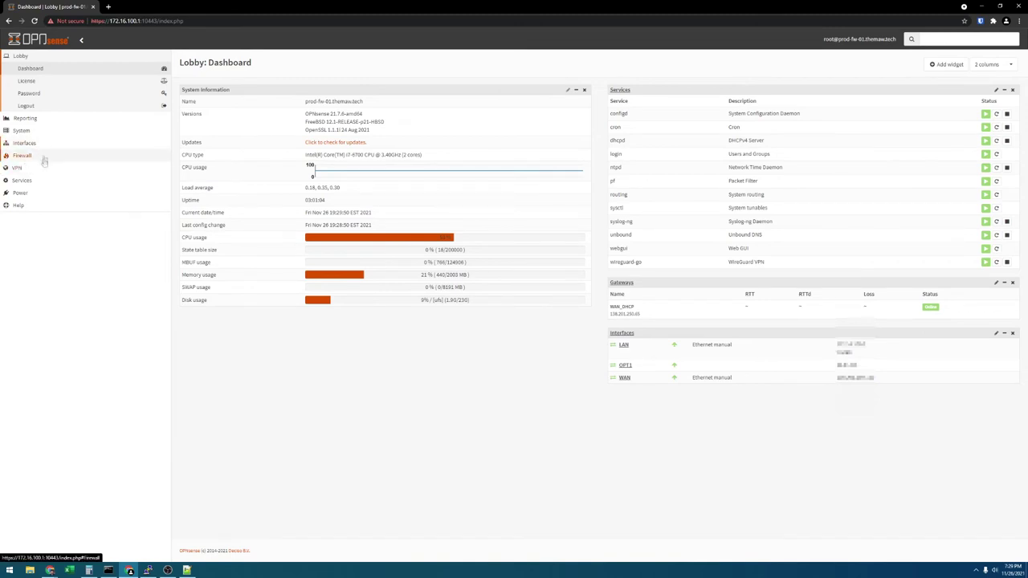
Go to HAProxy's Public Services list and start adding a new public service.
left_click(26, 181)
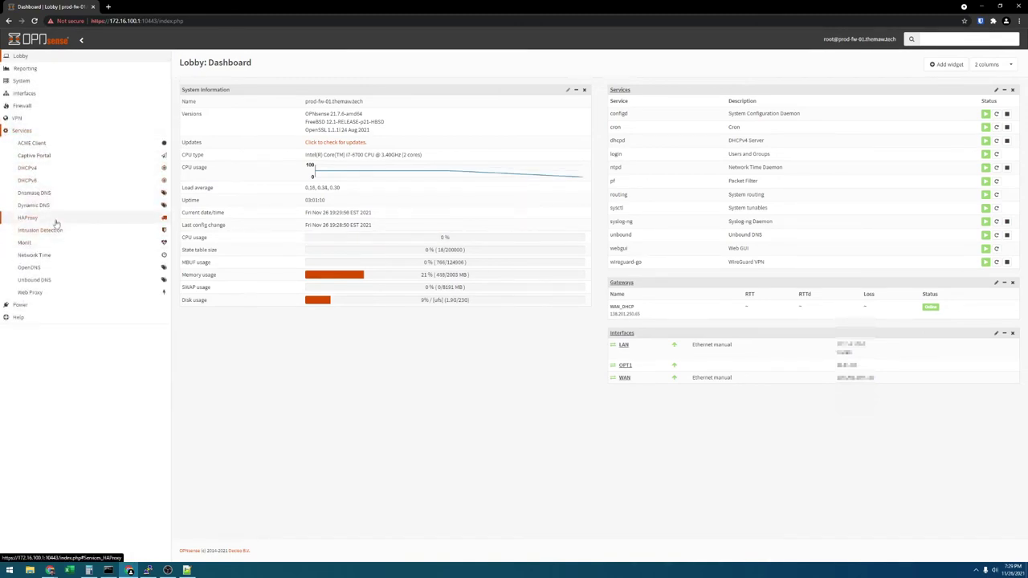
left_click(56, 222)
left_click(51, 230)
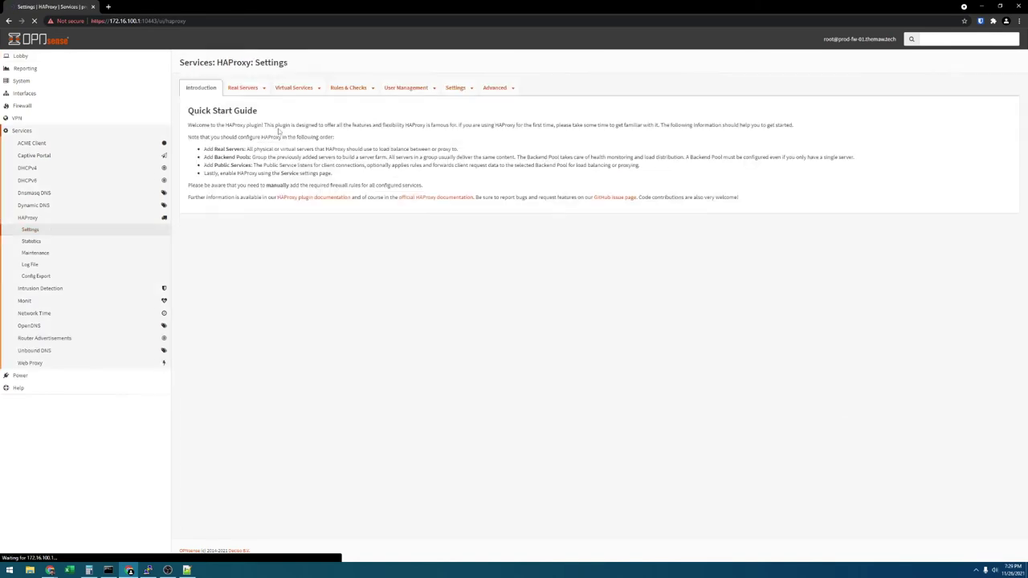
left_click(294, 87)
left_click(307, 121)
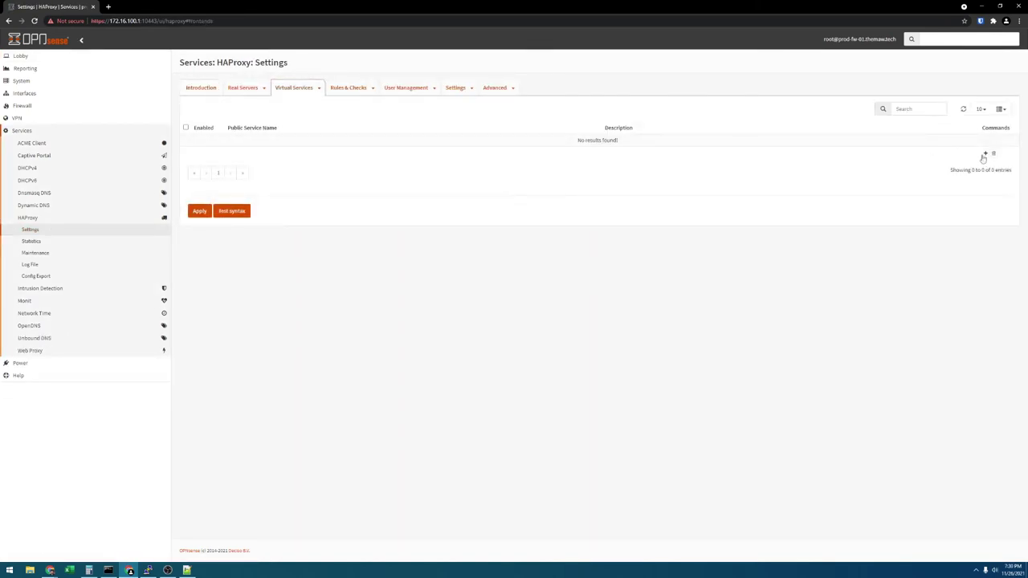
left_click(984, 154)
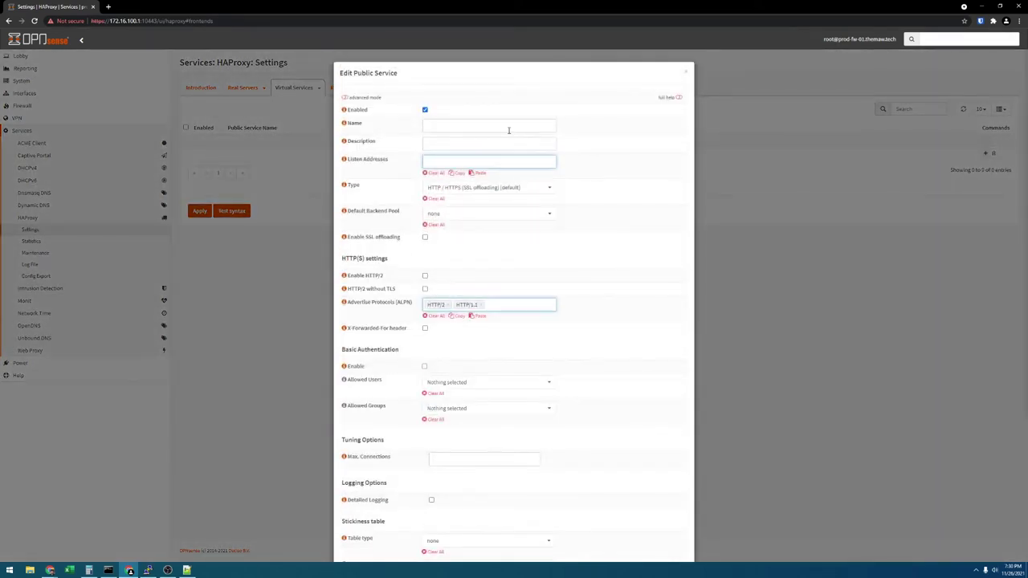
Name the public service and set its listen address to 0.0.0.0:443.
left_click(509, 130)
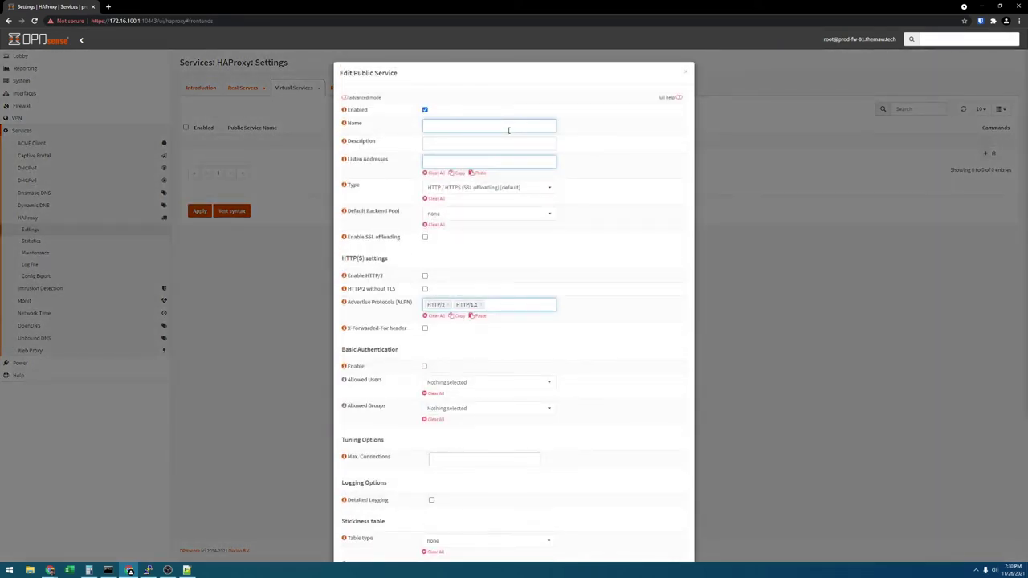
type("Web pos")
key("ctrl+a")
type("Pub")
key("Tab")
key("Tab")
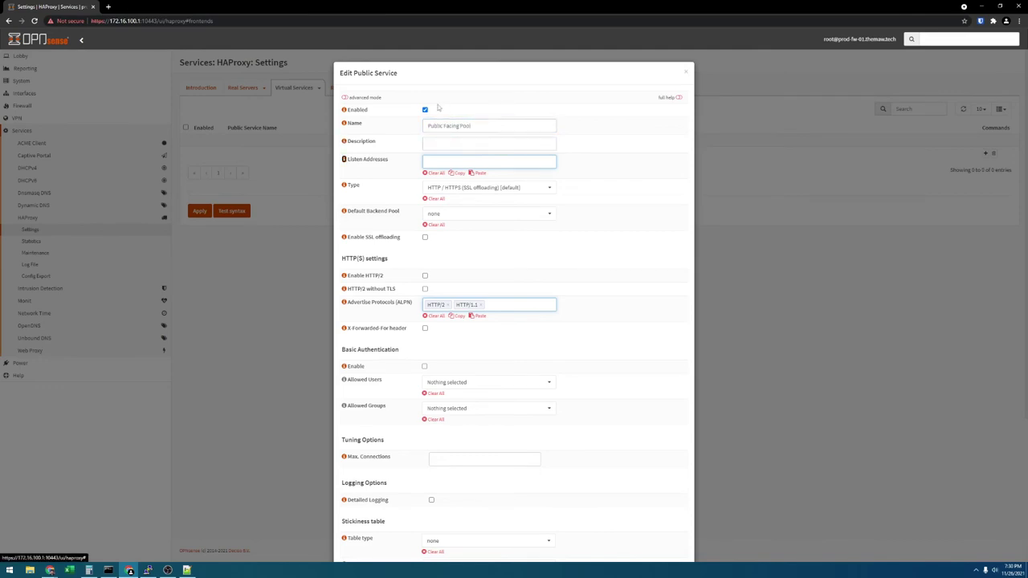
type("0.0.0.0:443")
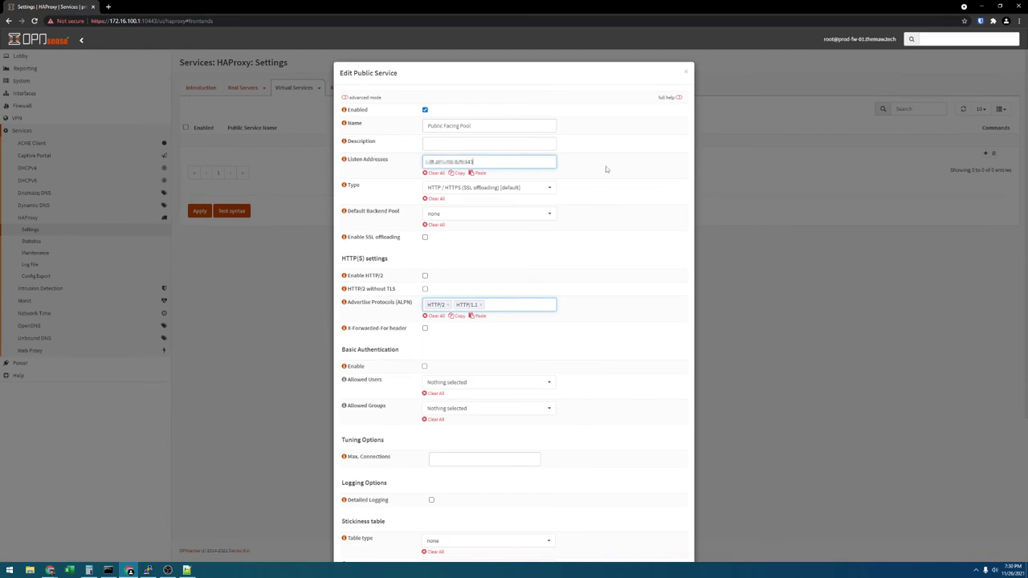
key("Return")
Enable SSL offloading using the *.themaw.tech certificate, also as the default certificate.
left_click(424, 238)
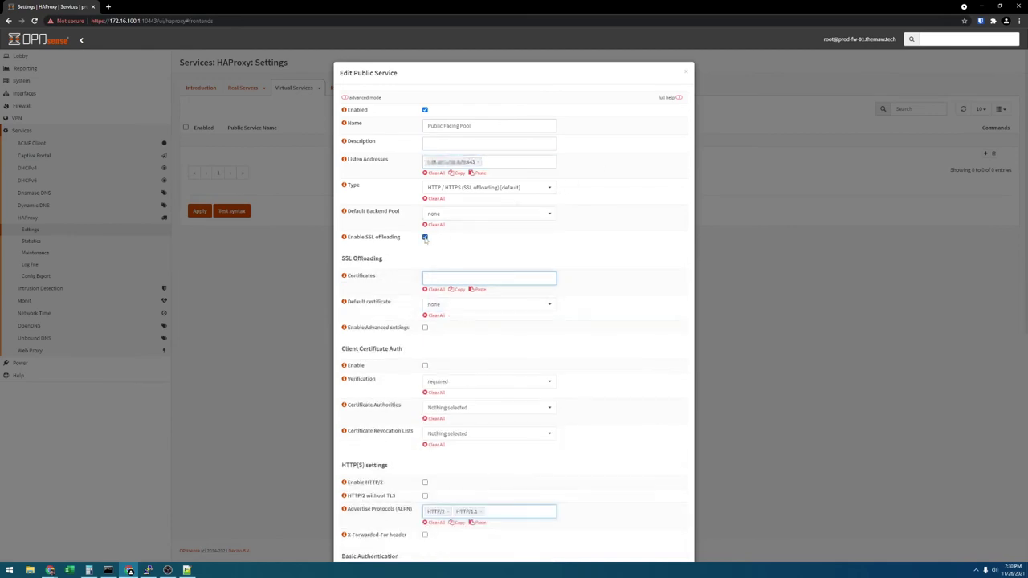
left_click(443, 273)
left_click(451, 293)
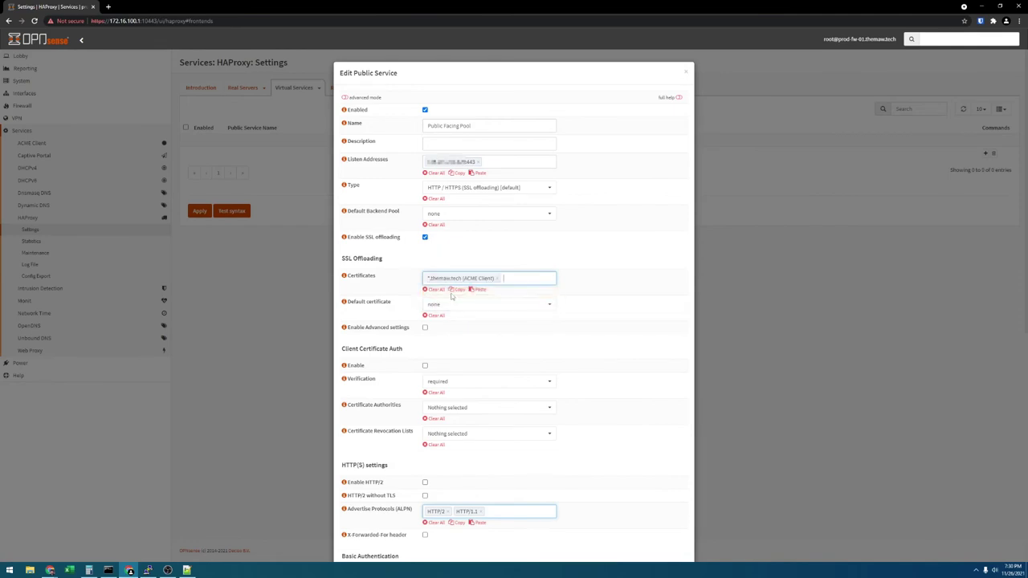
left_click(458, 308)
left_click(463, 346)
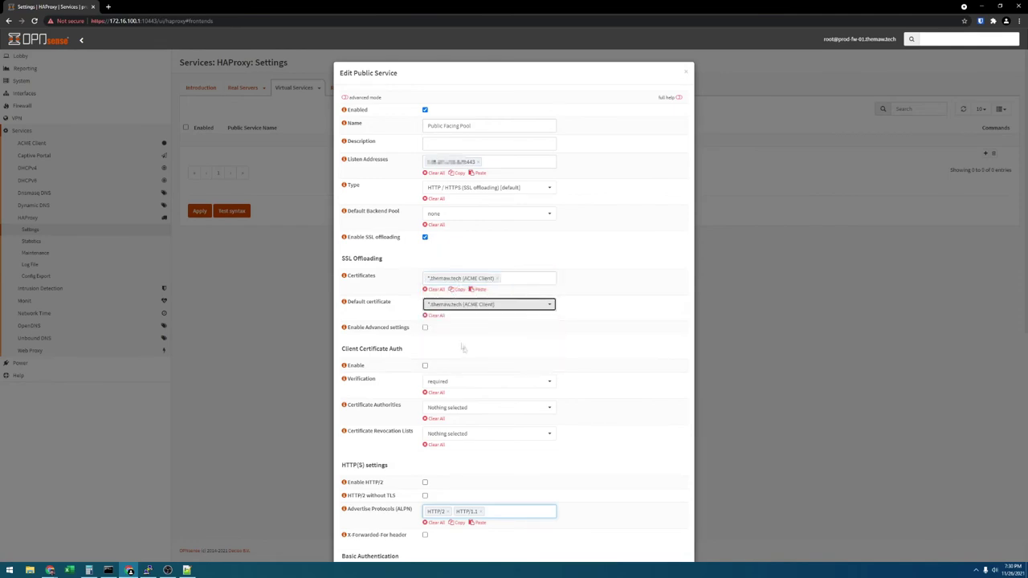
Attach the guac rule to the public service.
scroll(359, 301, "down", 4)
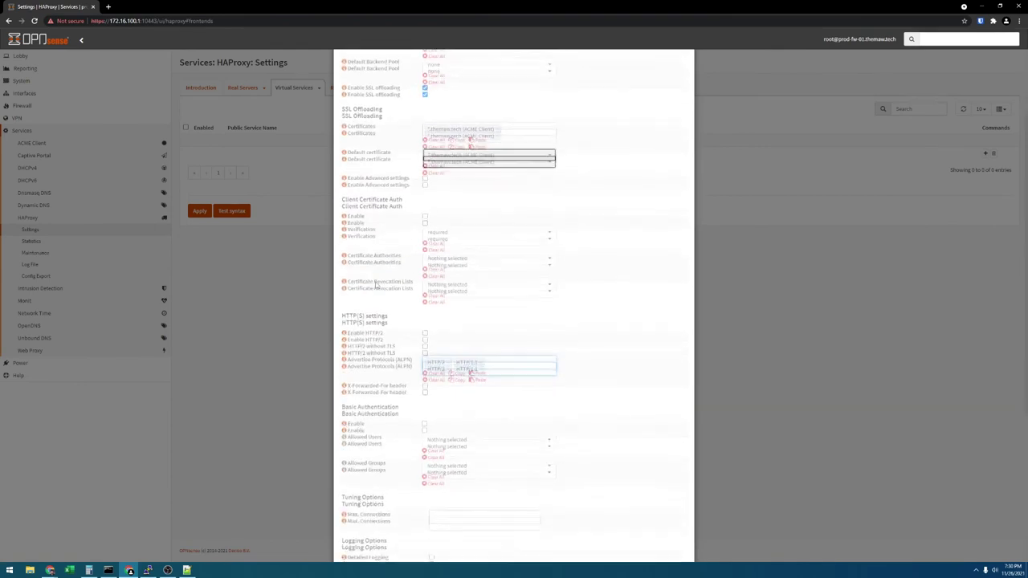
scroll(389, 217, "down", 1)
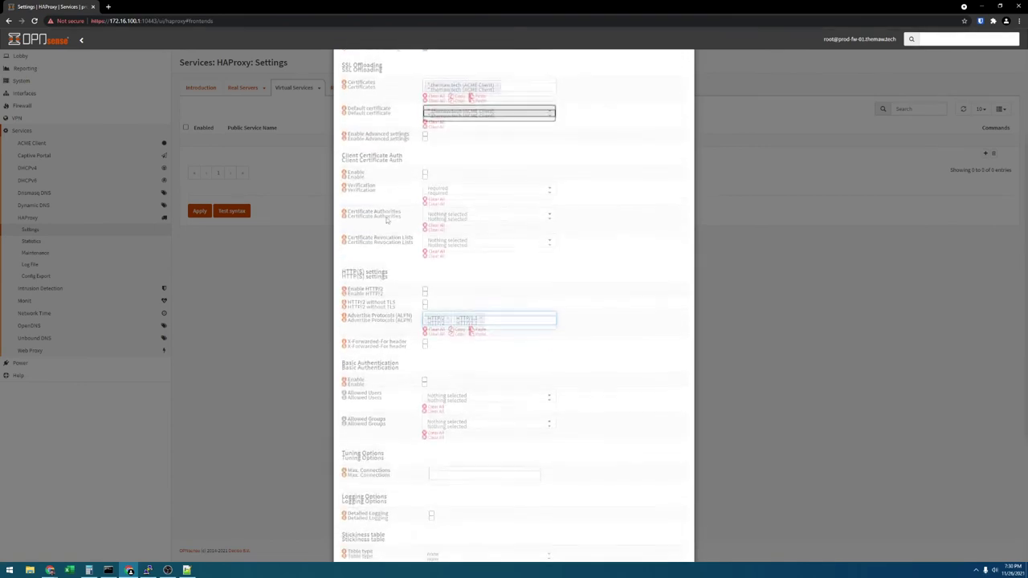
scroll(399, 267, "down", 4)
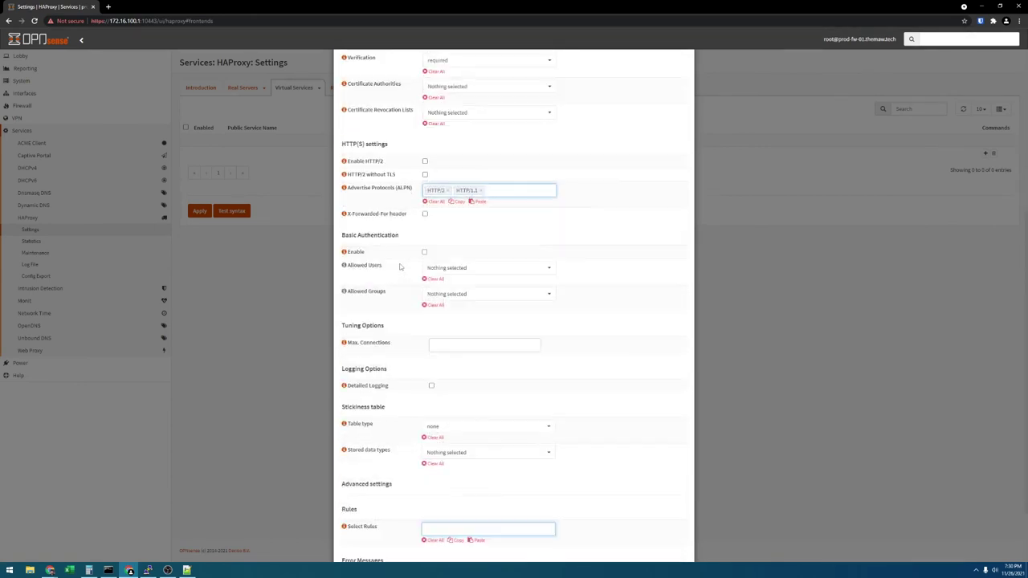
scroll(400, 267, "down", 1)
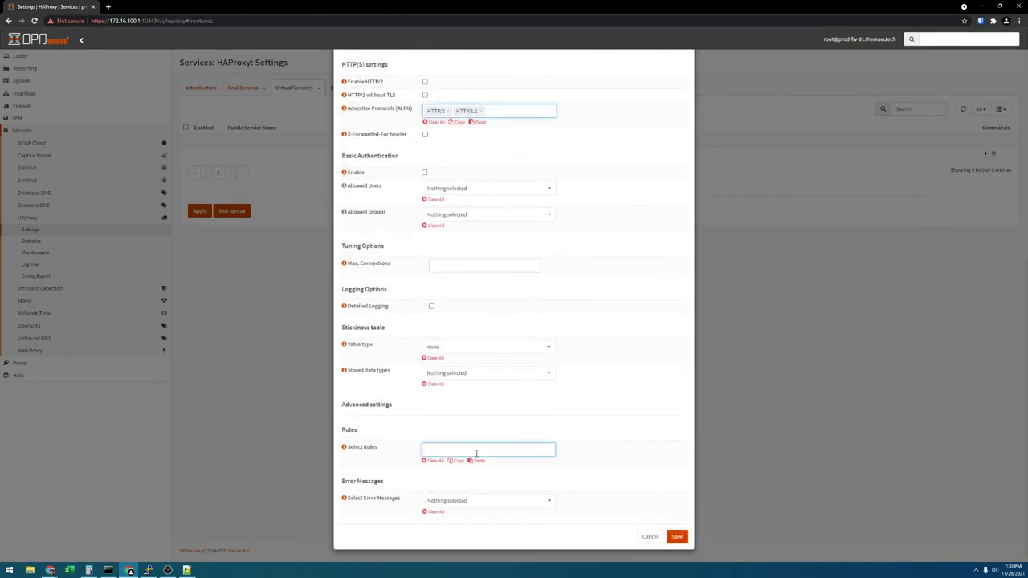
left_click(478, 451)
left_click(506, 473)
Replace the space in the name with an underscore (Public_Facing_Pool), save, and apply HAProxy changes.
left_click(677, 537)
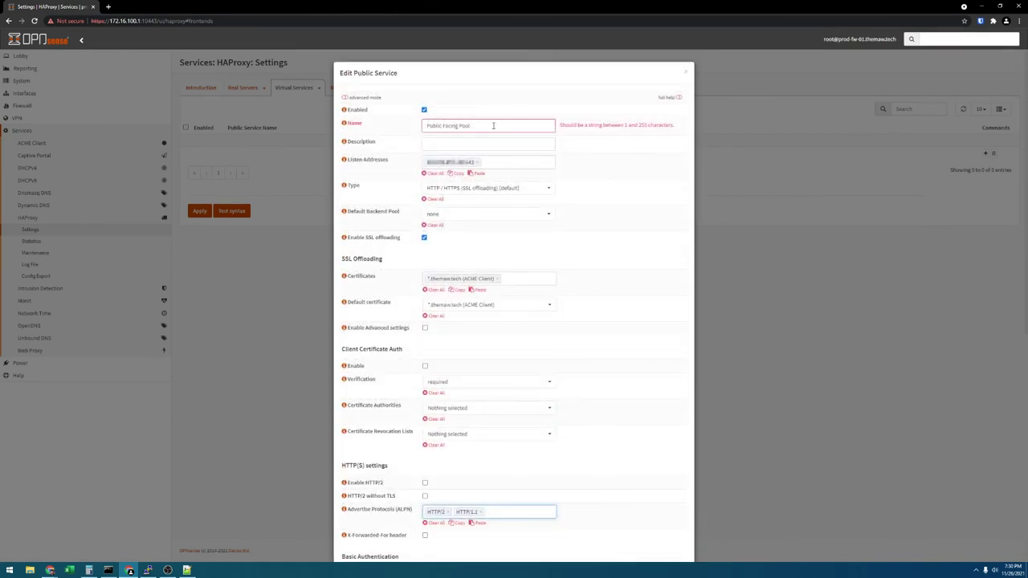
left_click(459, 127)
key("BackSpace")
type("_")
scroll(600, 265, "down", 5)
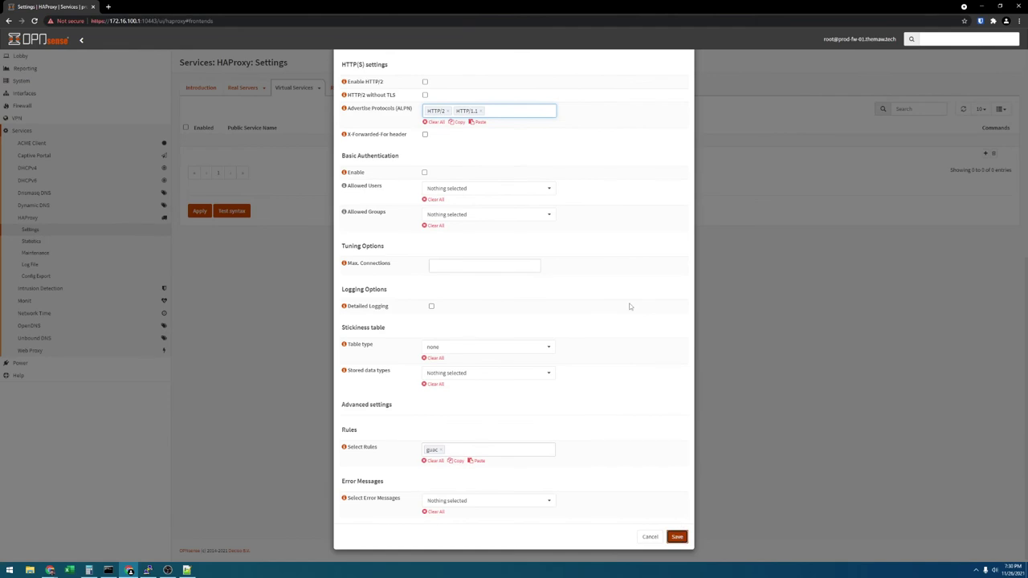
key("Return")
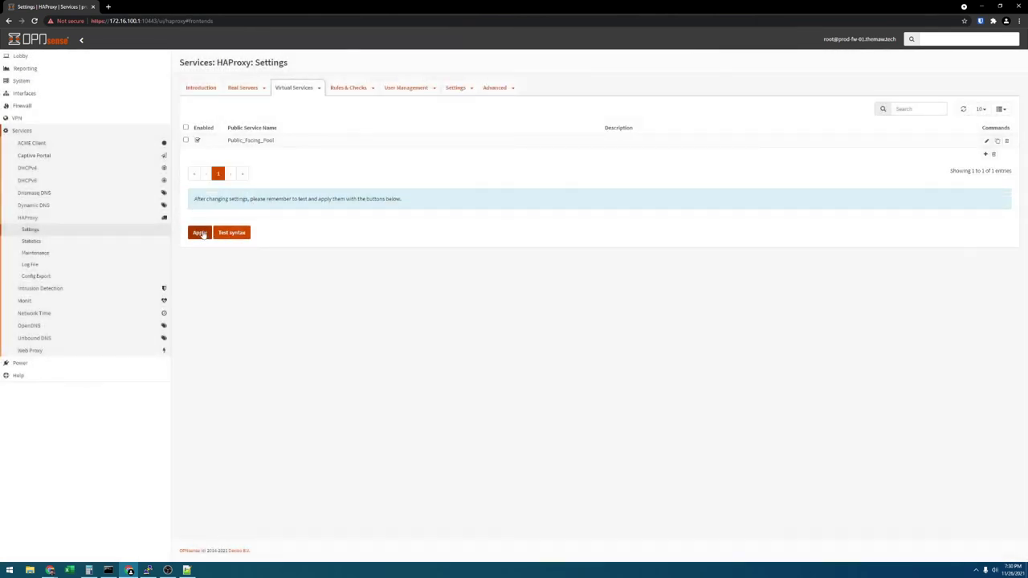
left_click(201, 233)
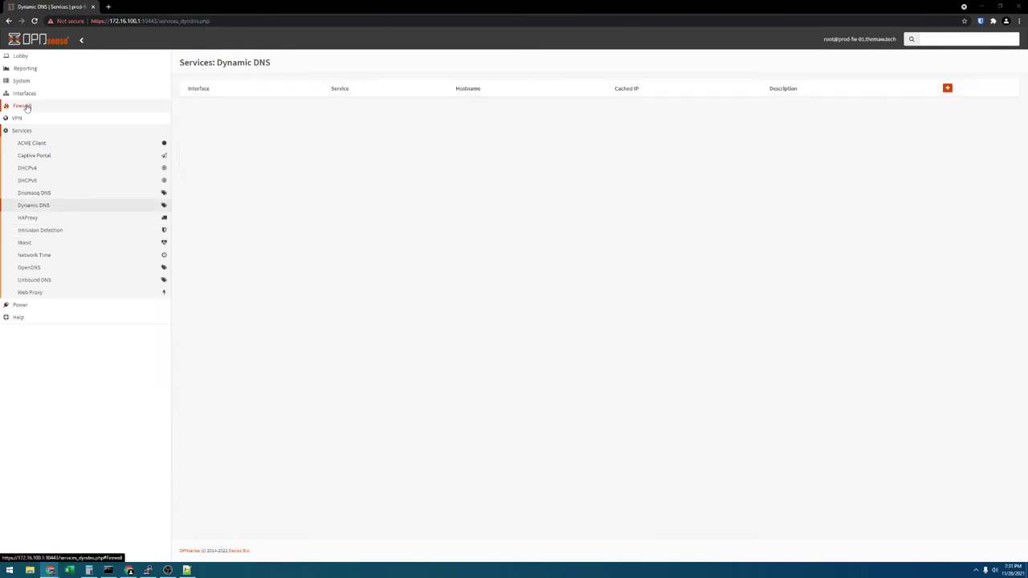
Open the WAN firewall rules and edit the HTTPS rule.
left_click(24, 105)
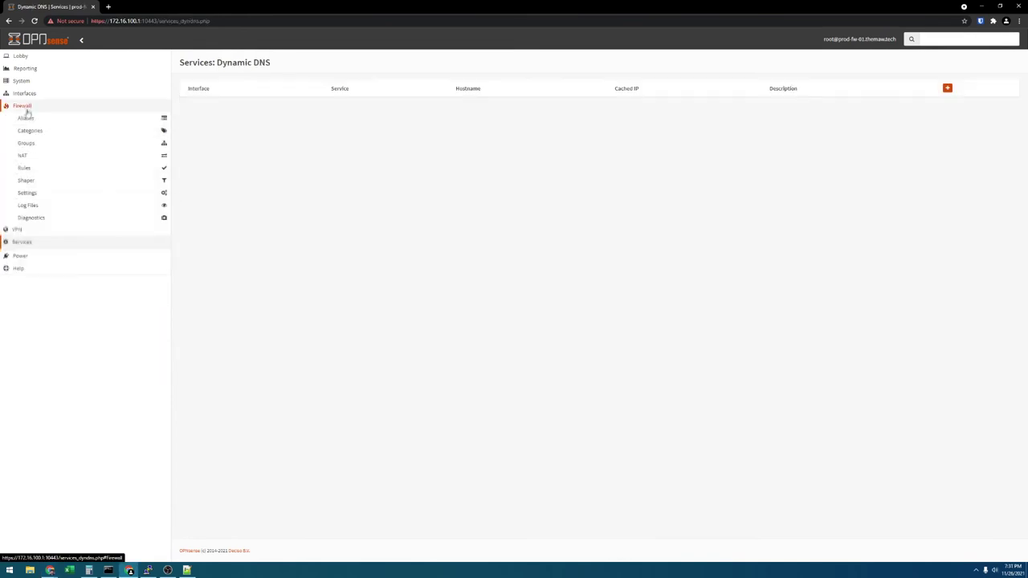
left_click(25, 168)
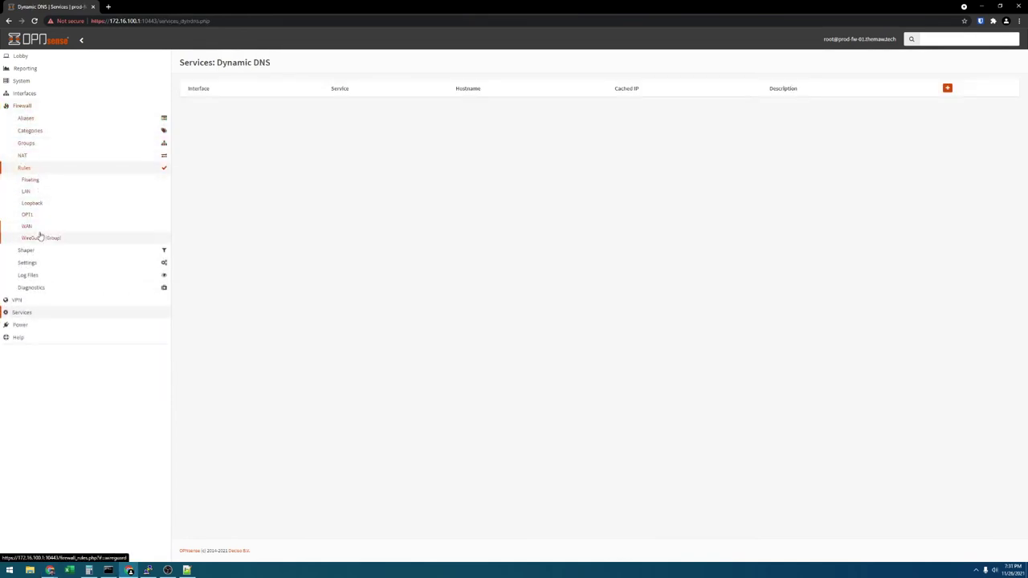
left_click(38, 230)
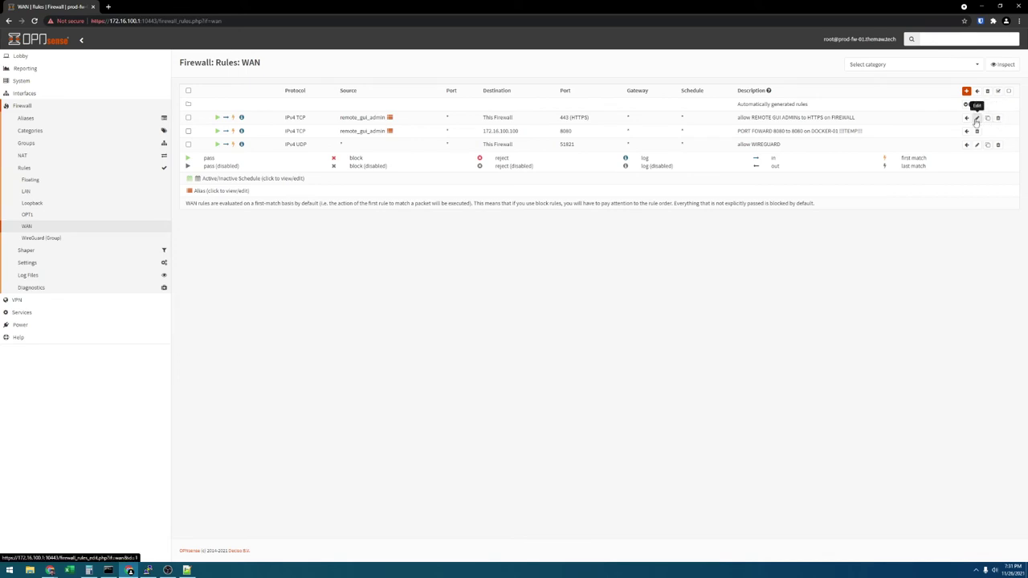
left_click(976, 118)
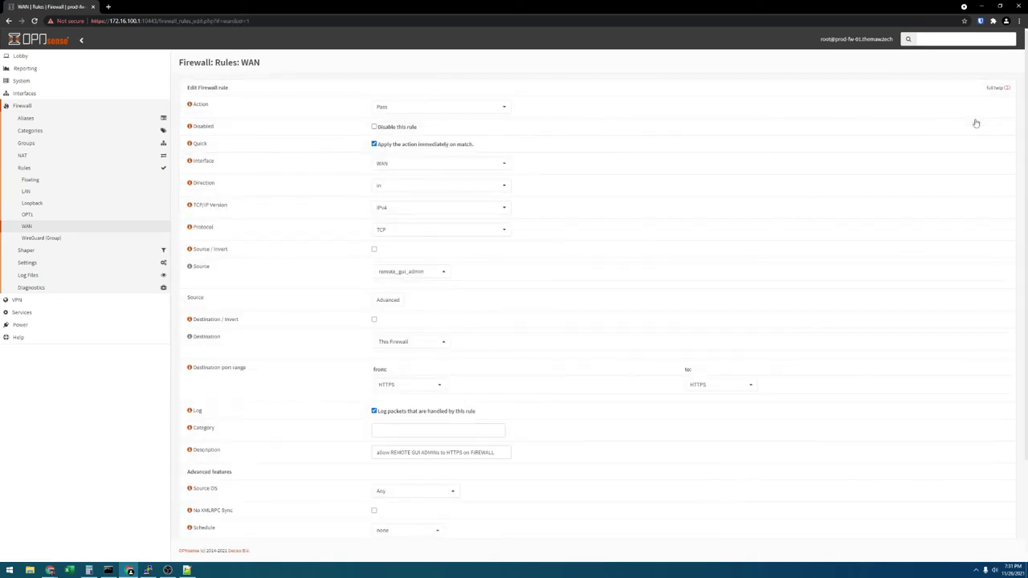
Set the rule's source to any, describe it 'allow INTERNET to HAPROXY', and save.
left_click(414, 271)
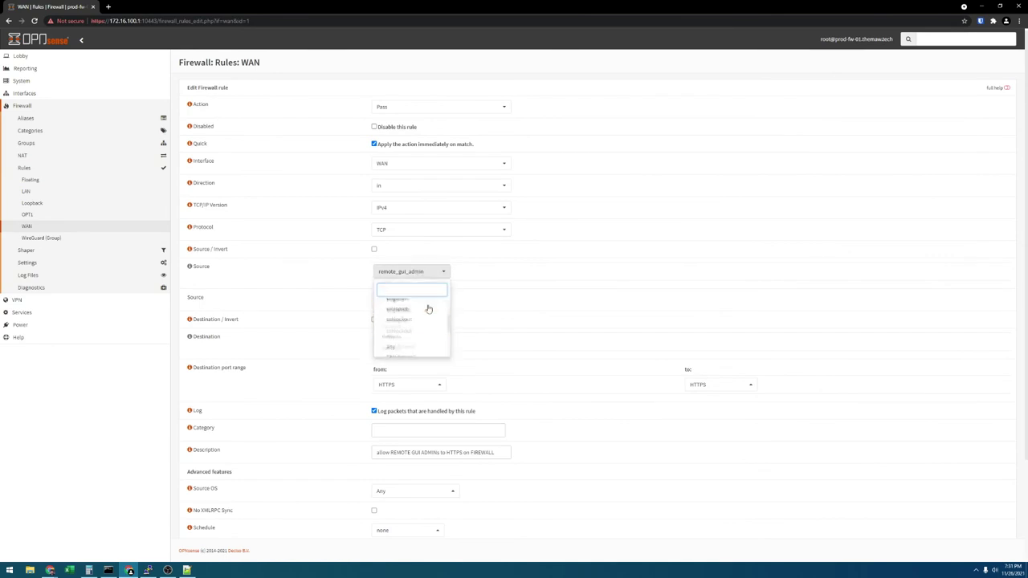
scroll(427, 309, "up", 3)
left_click(413, 300)
scroll(413, 305, "down", 3)
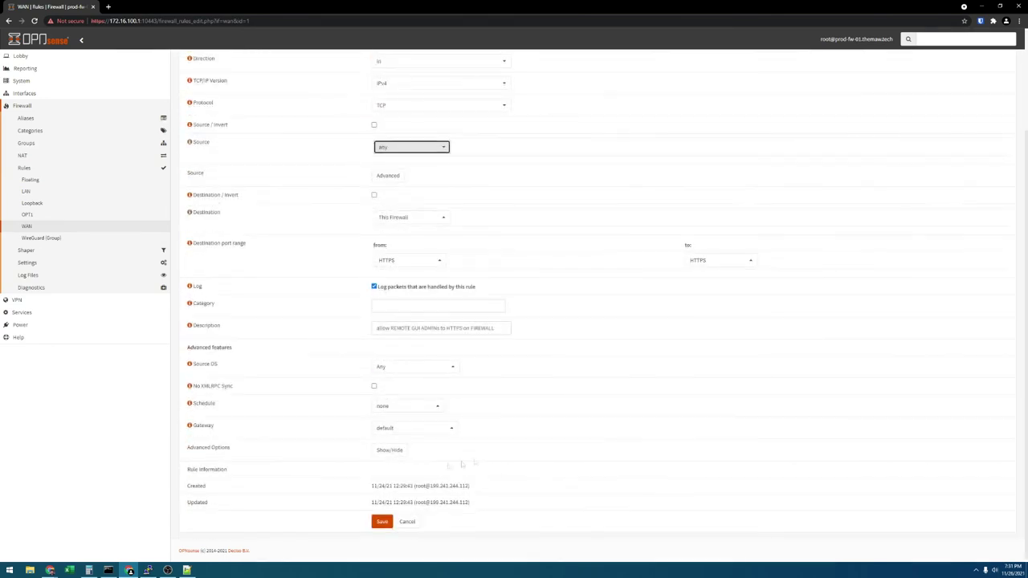
triple_click(491, 318)
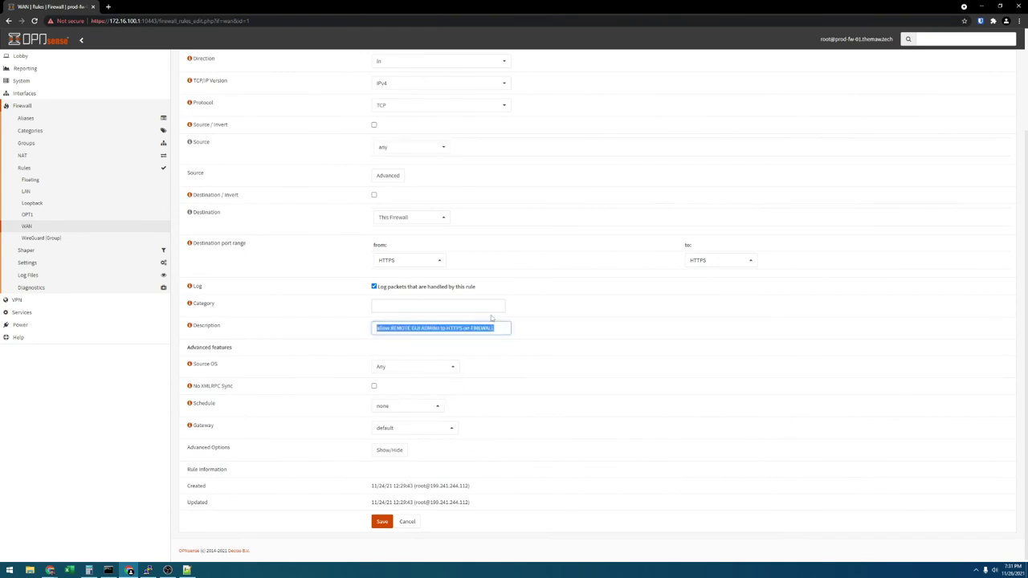
type("allow INTERNET to HAPROXY")
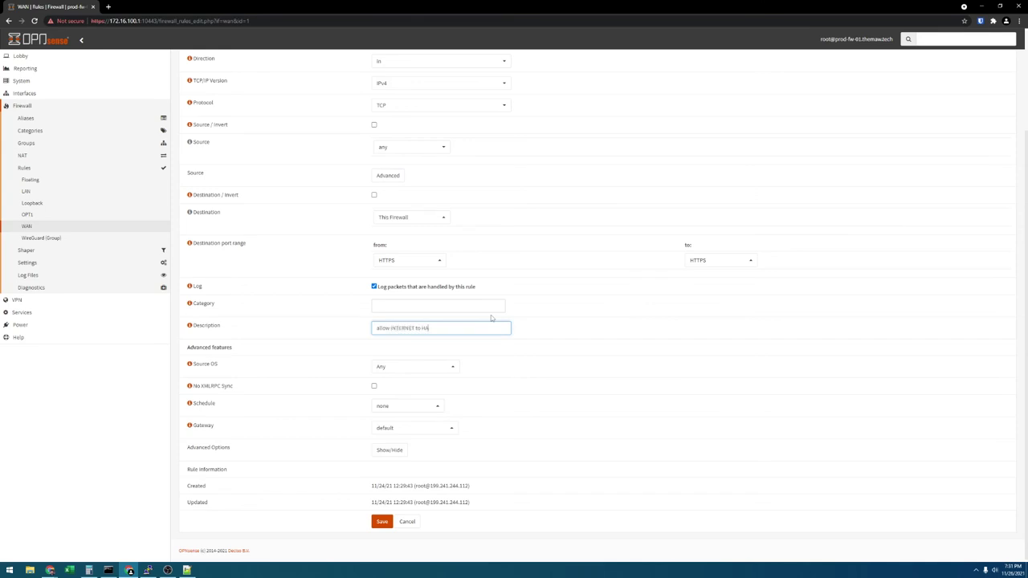
left_click(381, 521)
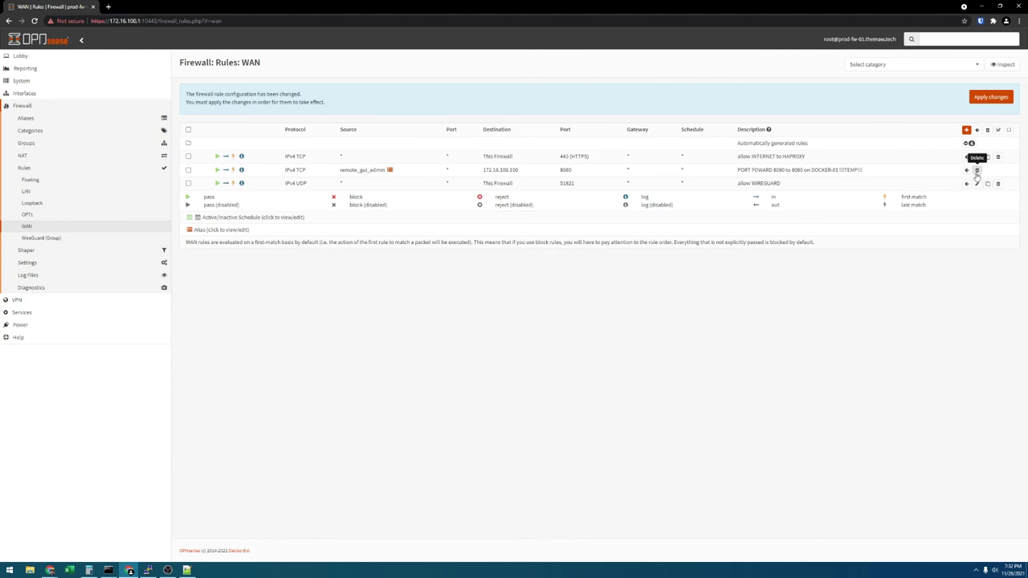
Delete the temporary port 8080 forward rule from the WAN rules.
left_click(976, 171)
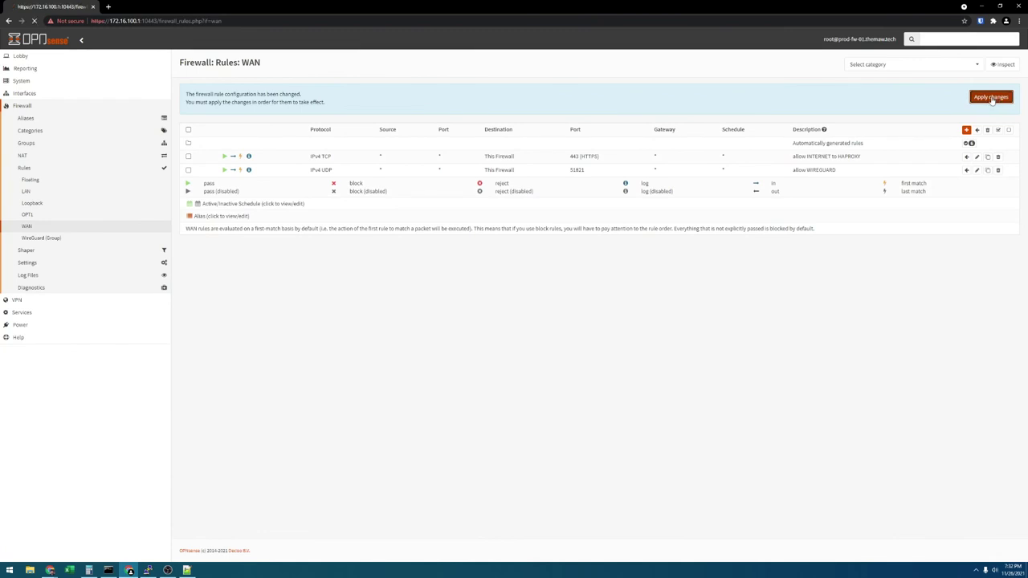
left_click(49, 312)
left_click(27, 218)
Apply the HAProxy Settings > Service configuration, then open a new browser tab.
left_click(30, 229)
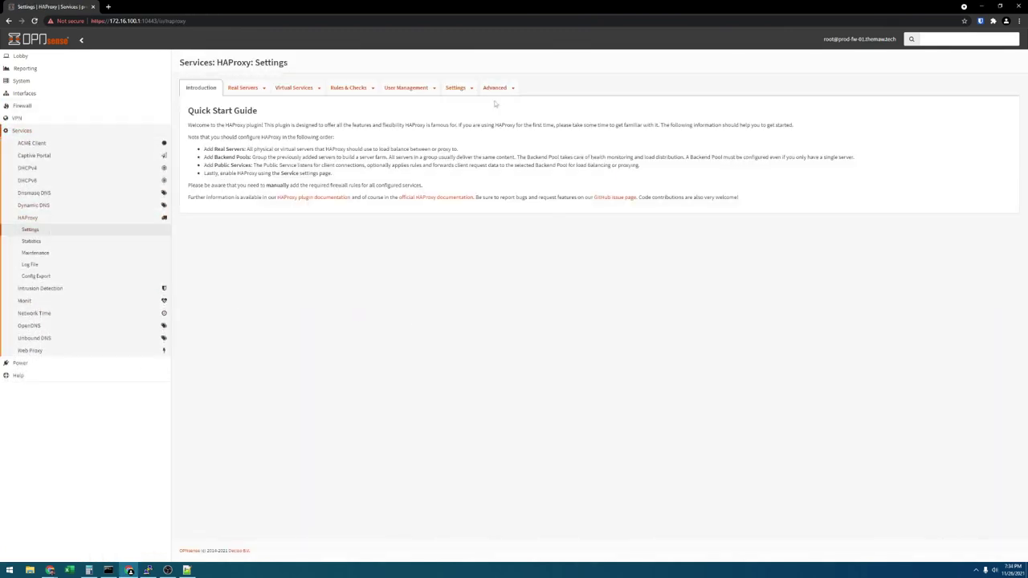
left_click(495, 88)
left_click(512, 87)
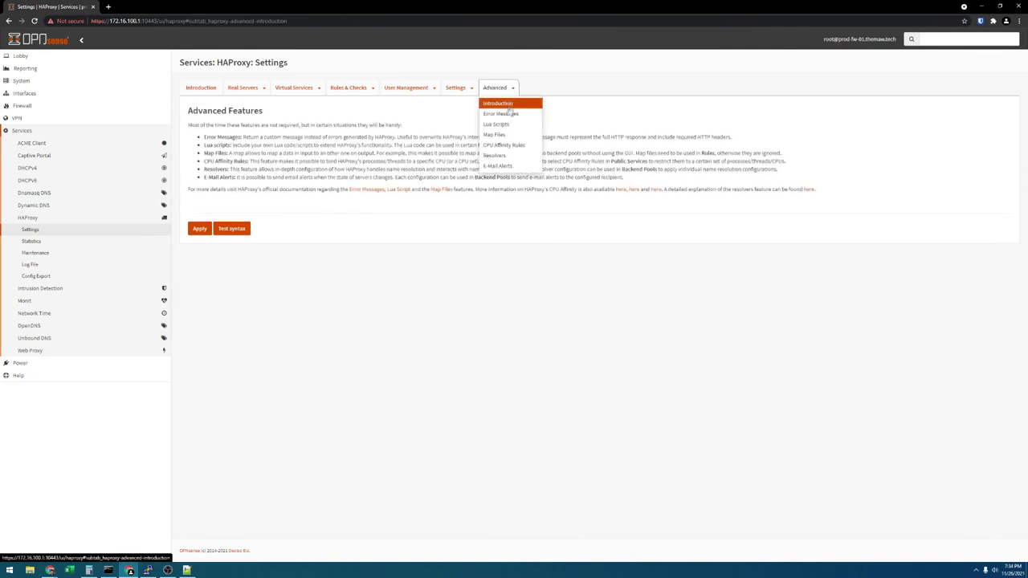
left_click(471, 89)
left_click(461, 113)
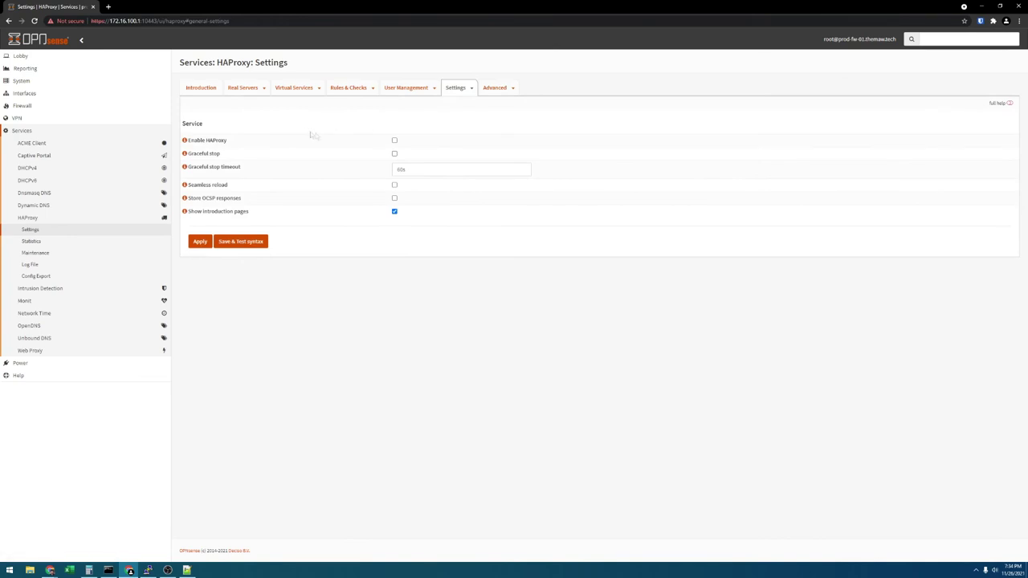
left_click(200, 241)
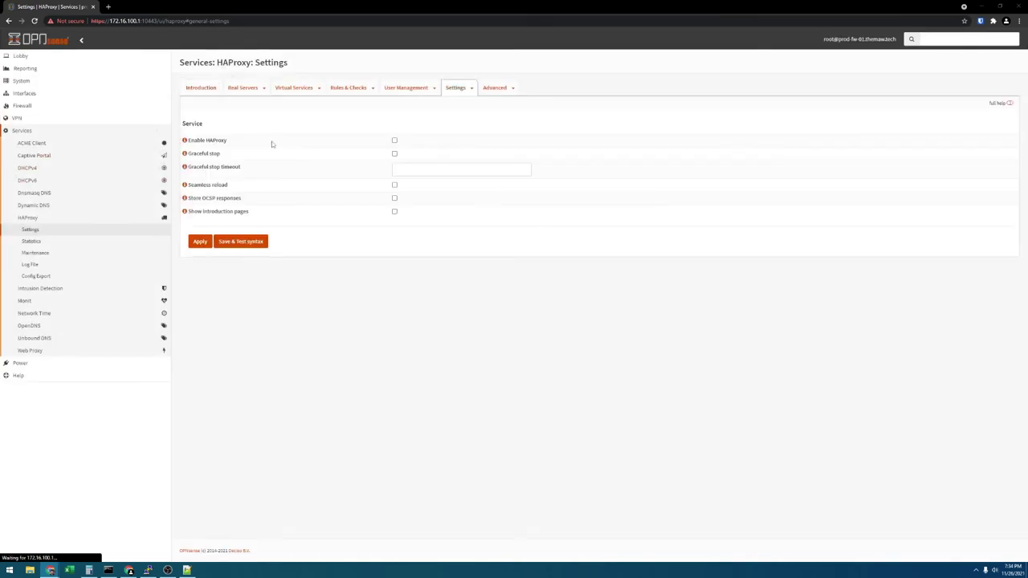
key("ctrl+t")
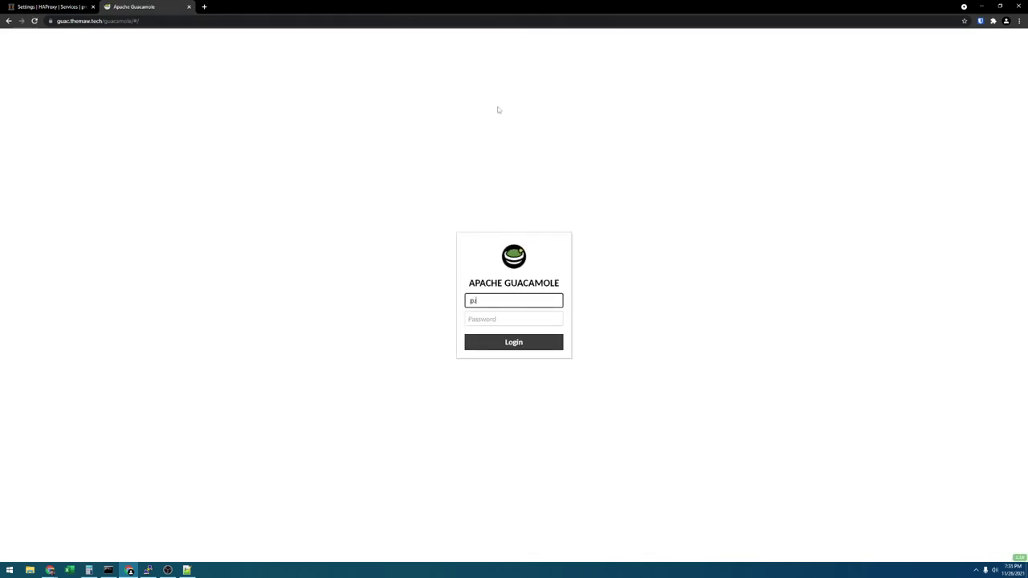
Enter the admin username and the account password on the Guacamole login form.
type("acadmin")
key("Tab")
type("•••••••")
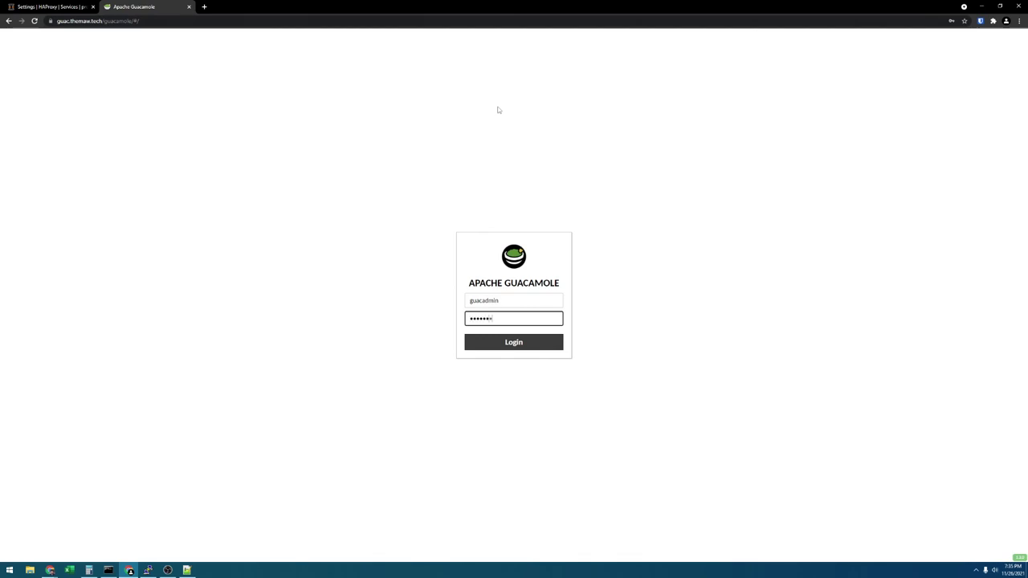